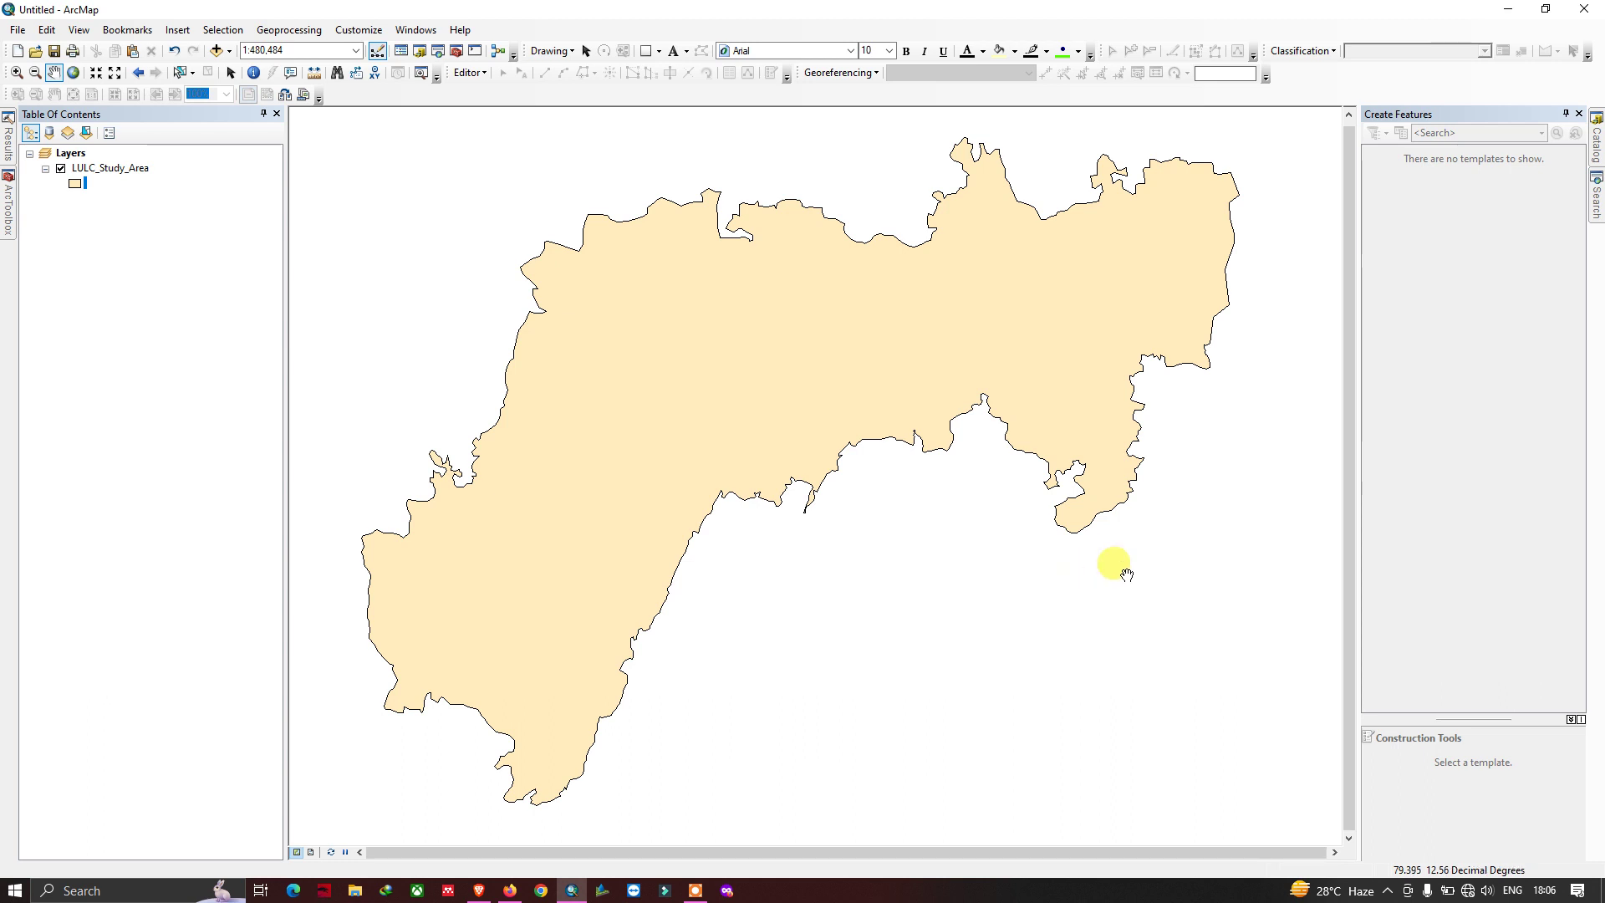
Add the Landsat 8 image 2021.tif raster from the shapefiles2 folder as a new map layer.
{"action": "left_click_drag", "start_coordinate": [891, 306], "coordinate": [852, 307]}
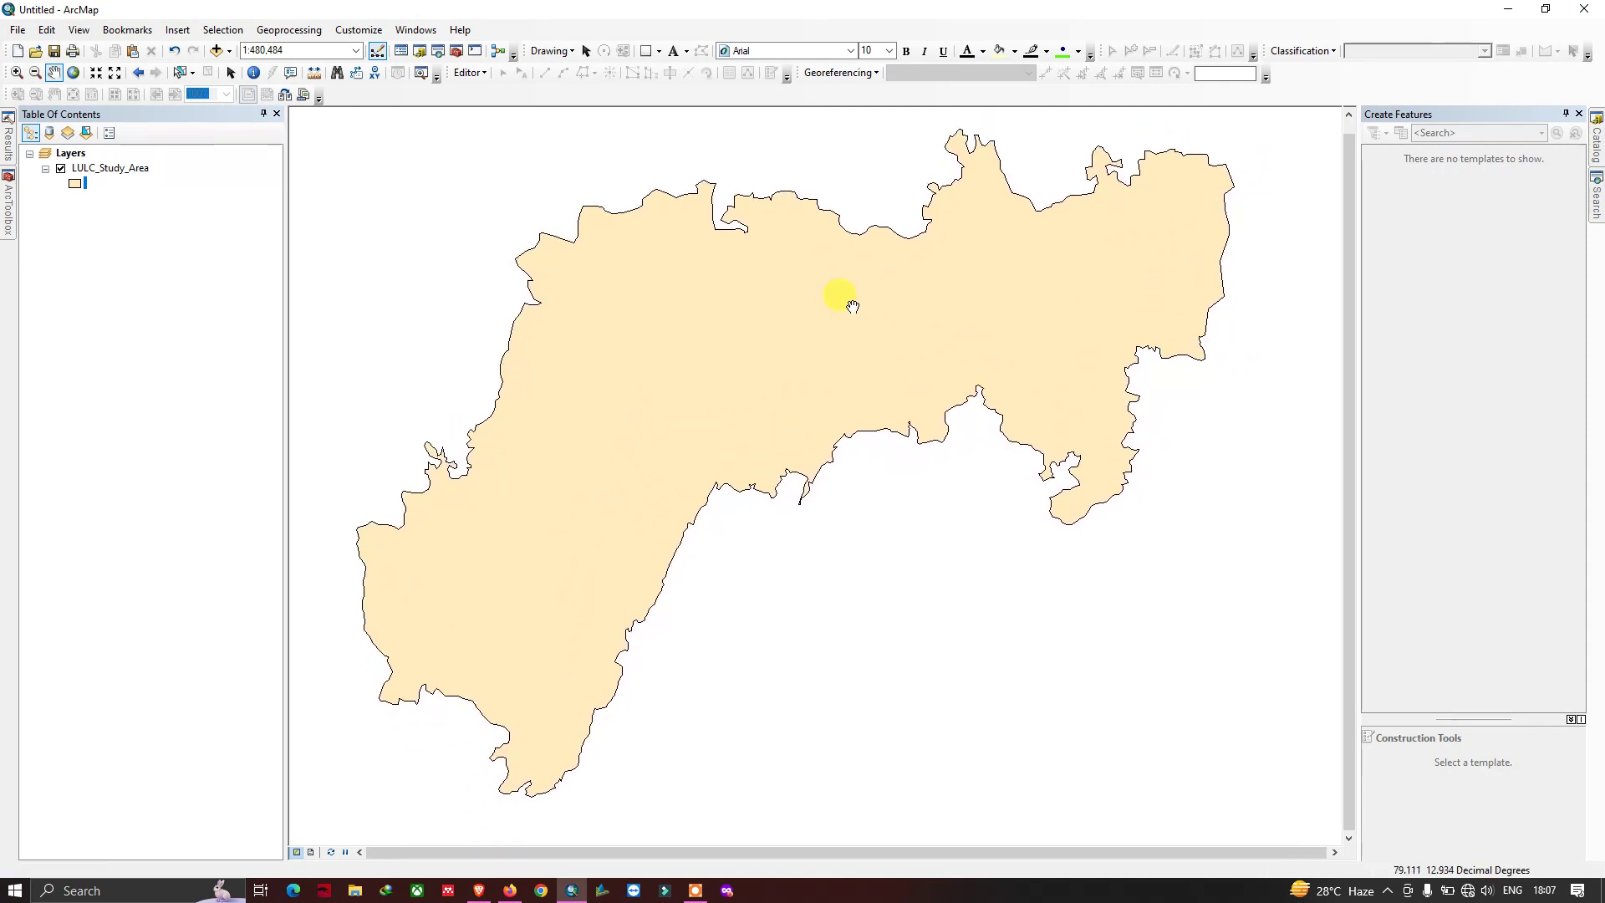
{"action": "left_click", "coordinate": [231, 54]}
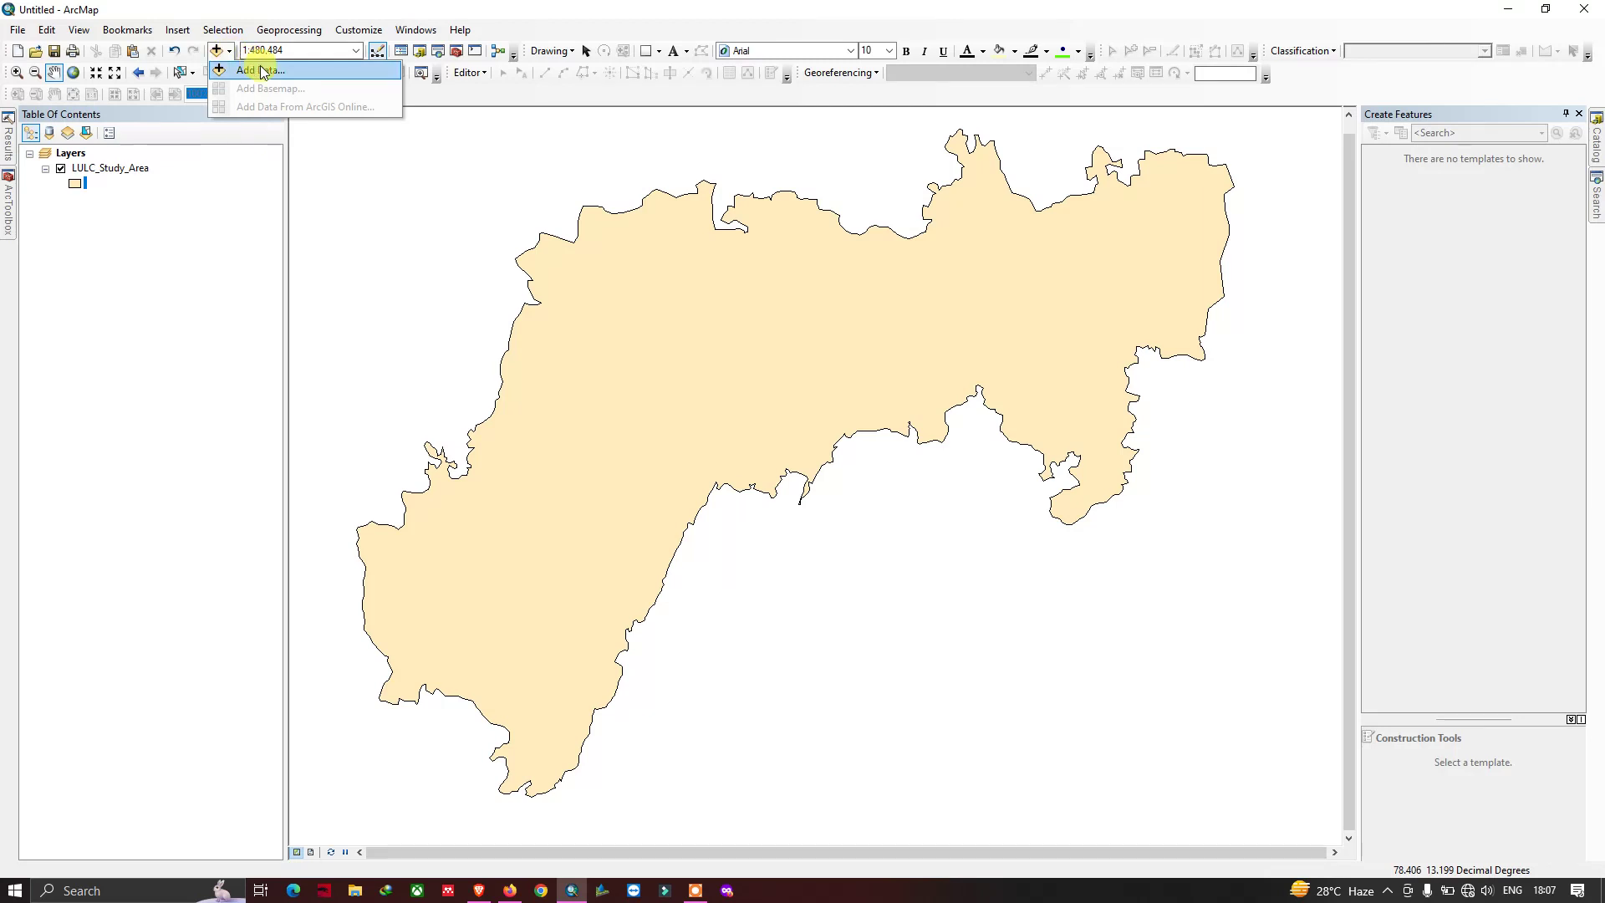
{"action": "left_click", "coordinate": [263, 71]}
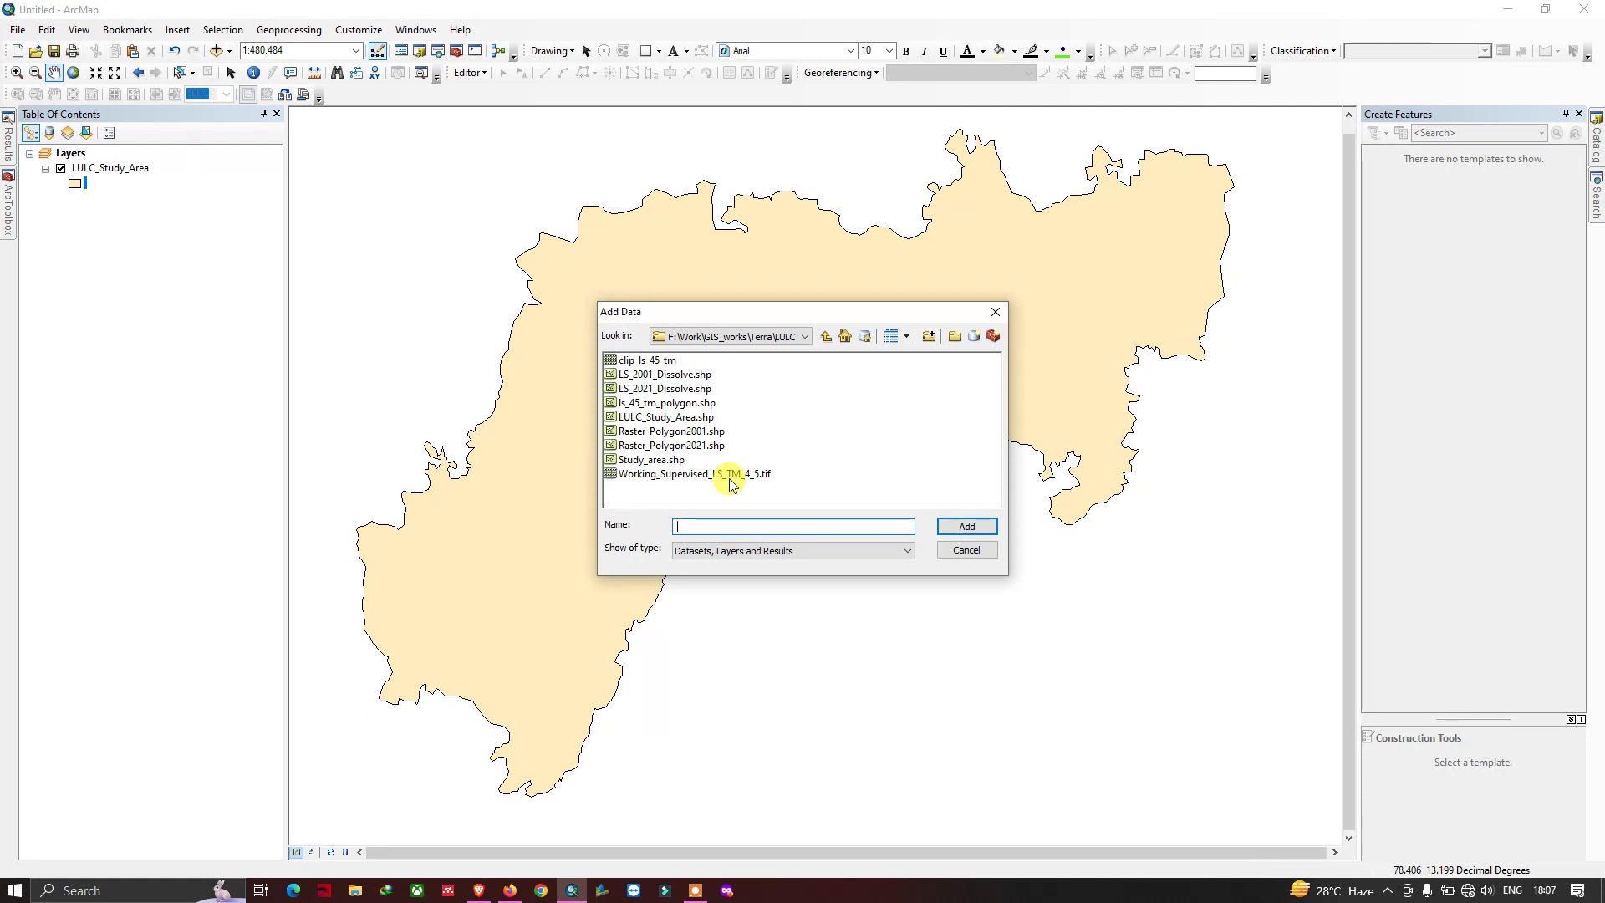
{"action": "double_click", "coordinate": [798, 389]}
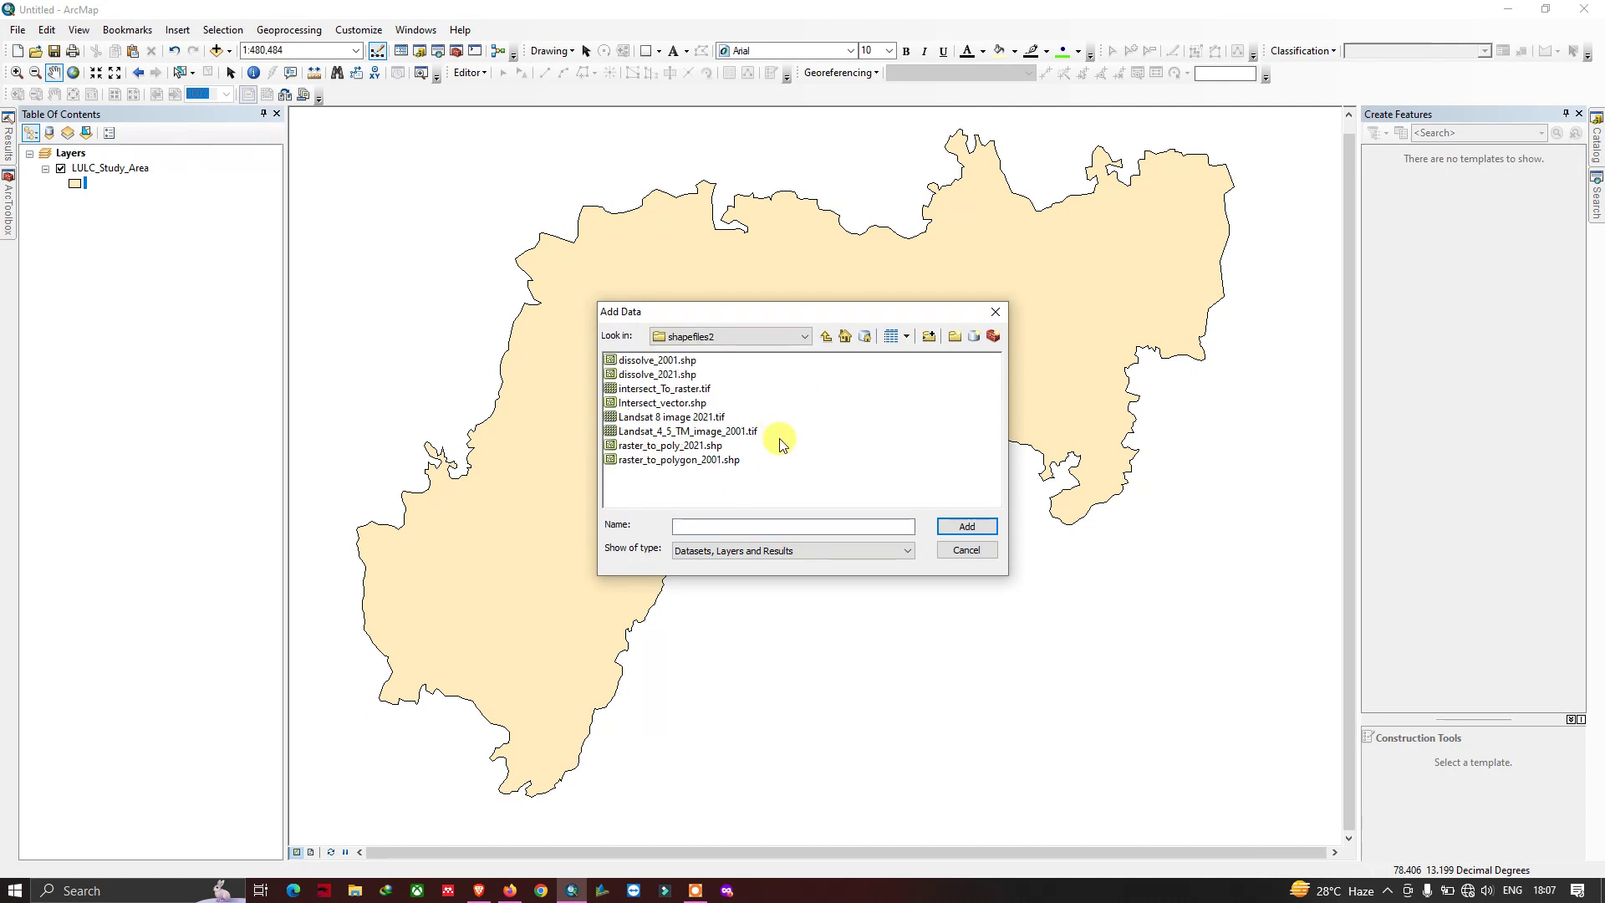
{"action": "left_click", "coordinate": [671, 417]}
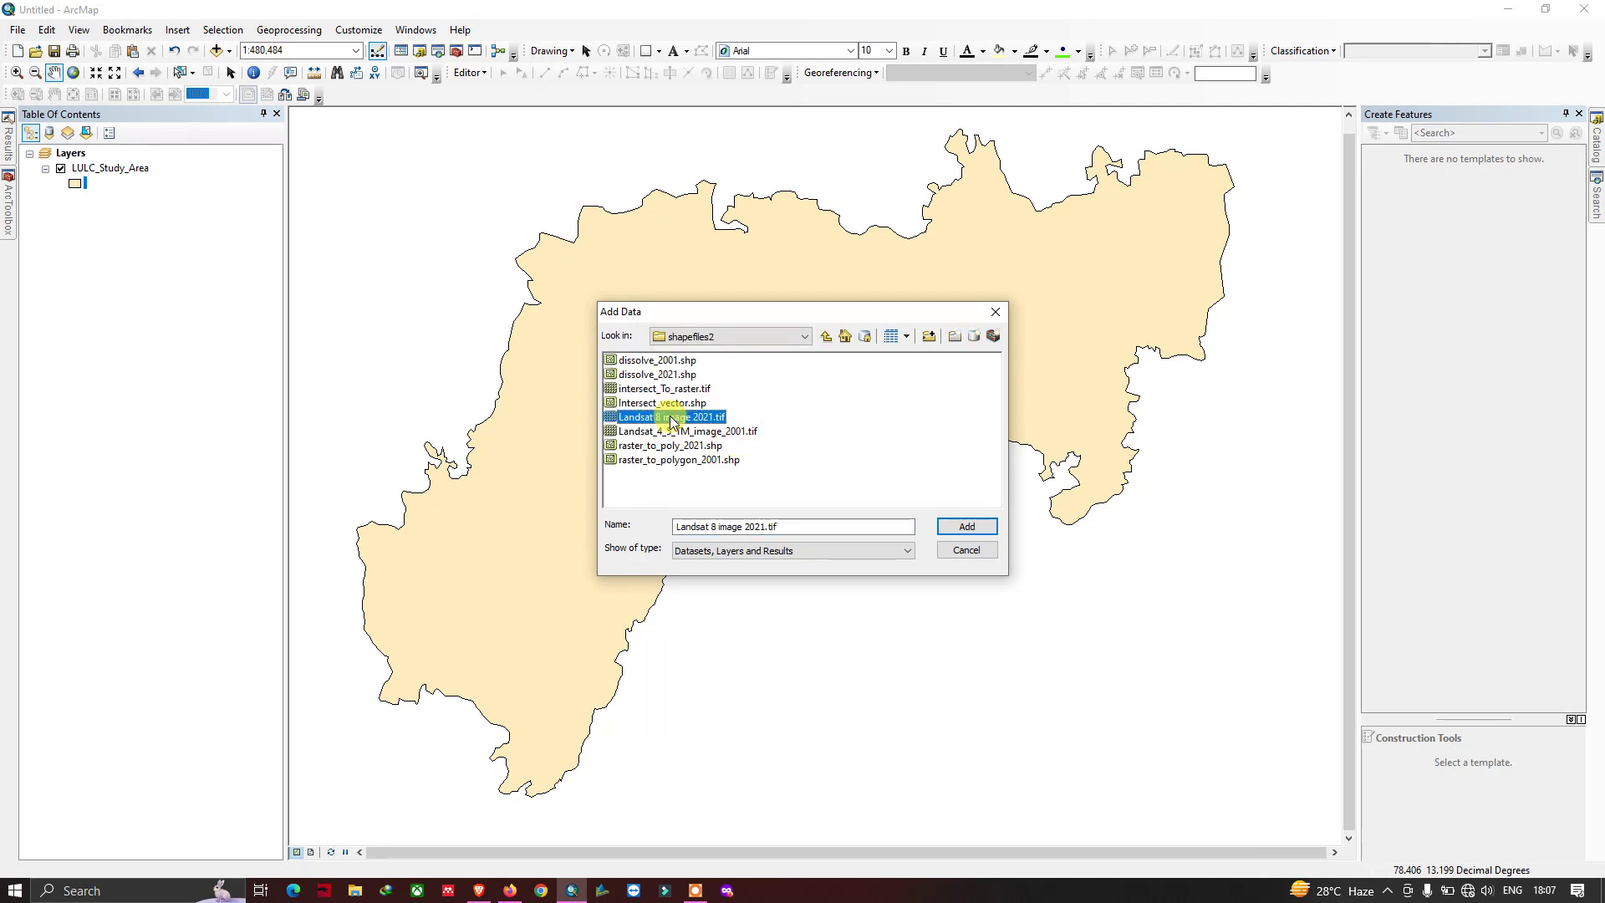
{"action": "left_click", "coordinate": [966, 525]}
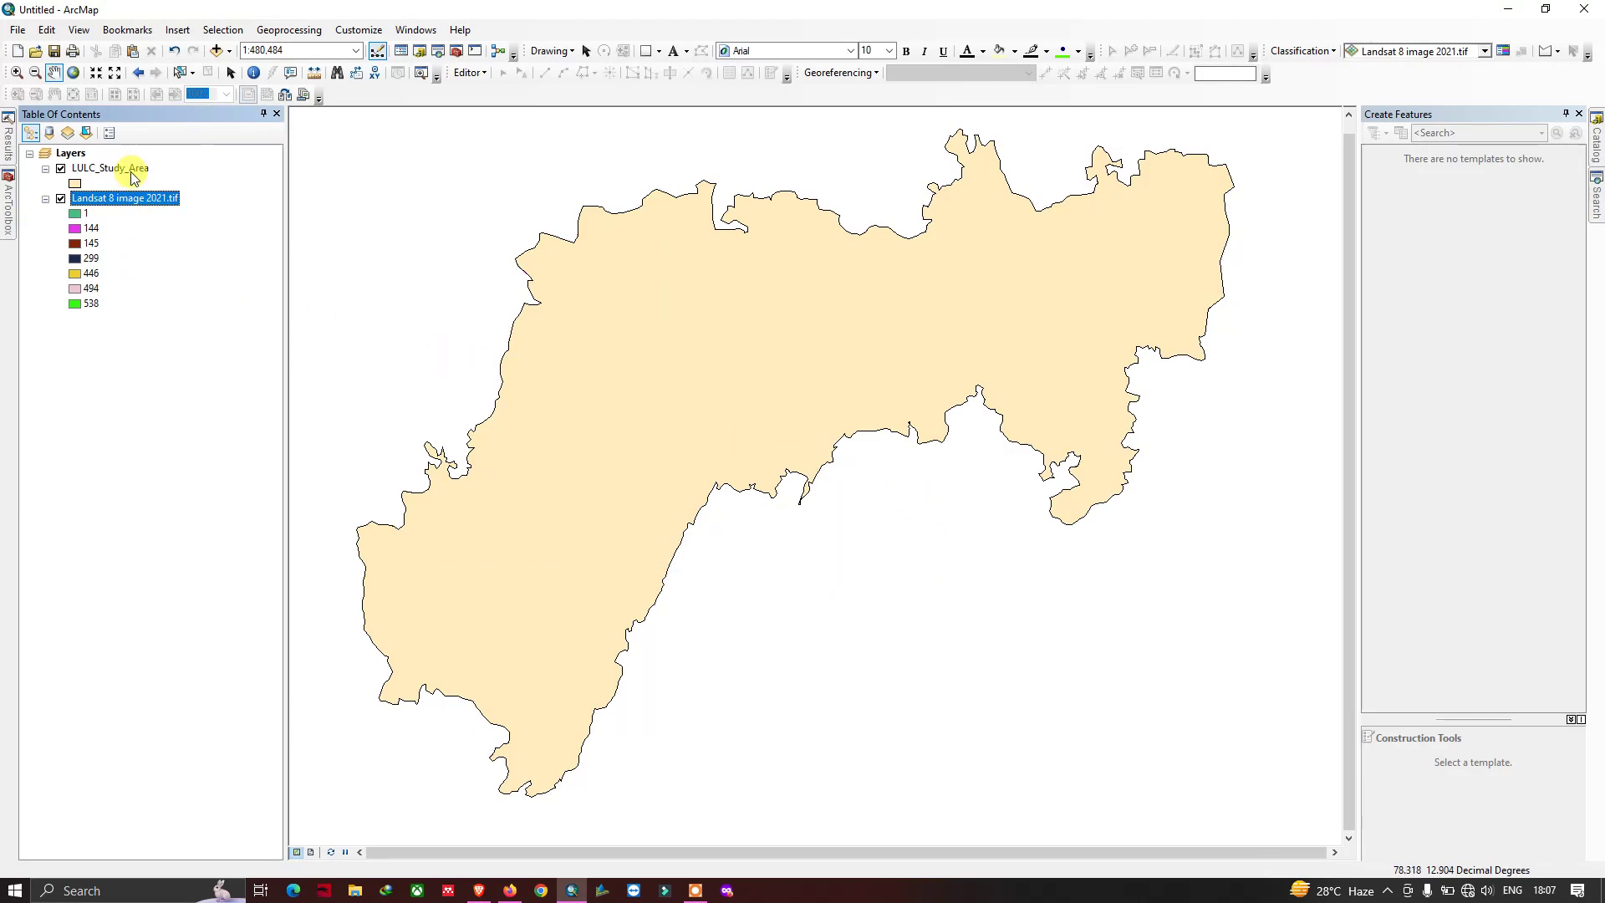
Switch off the LULC_Study_Area layer, leaving only the classified Landsat 8 raster visible.
{"action": "left_click", "coordinate": [62, 169]}
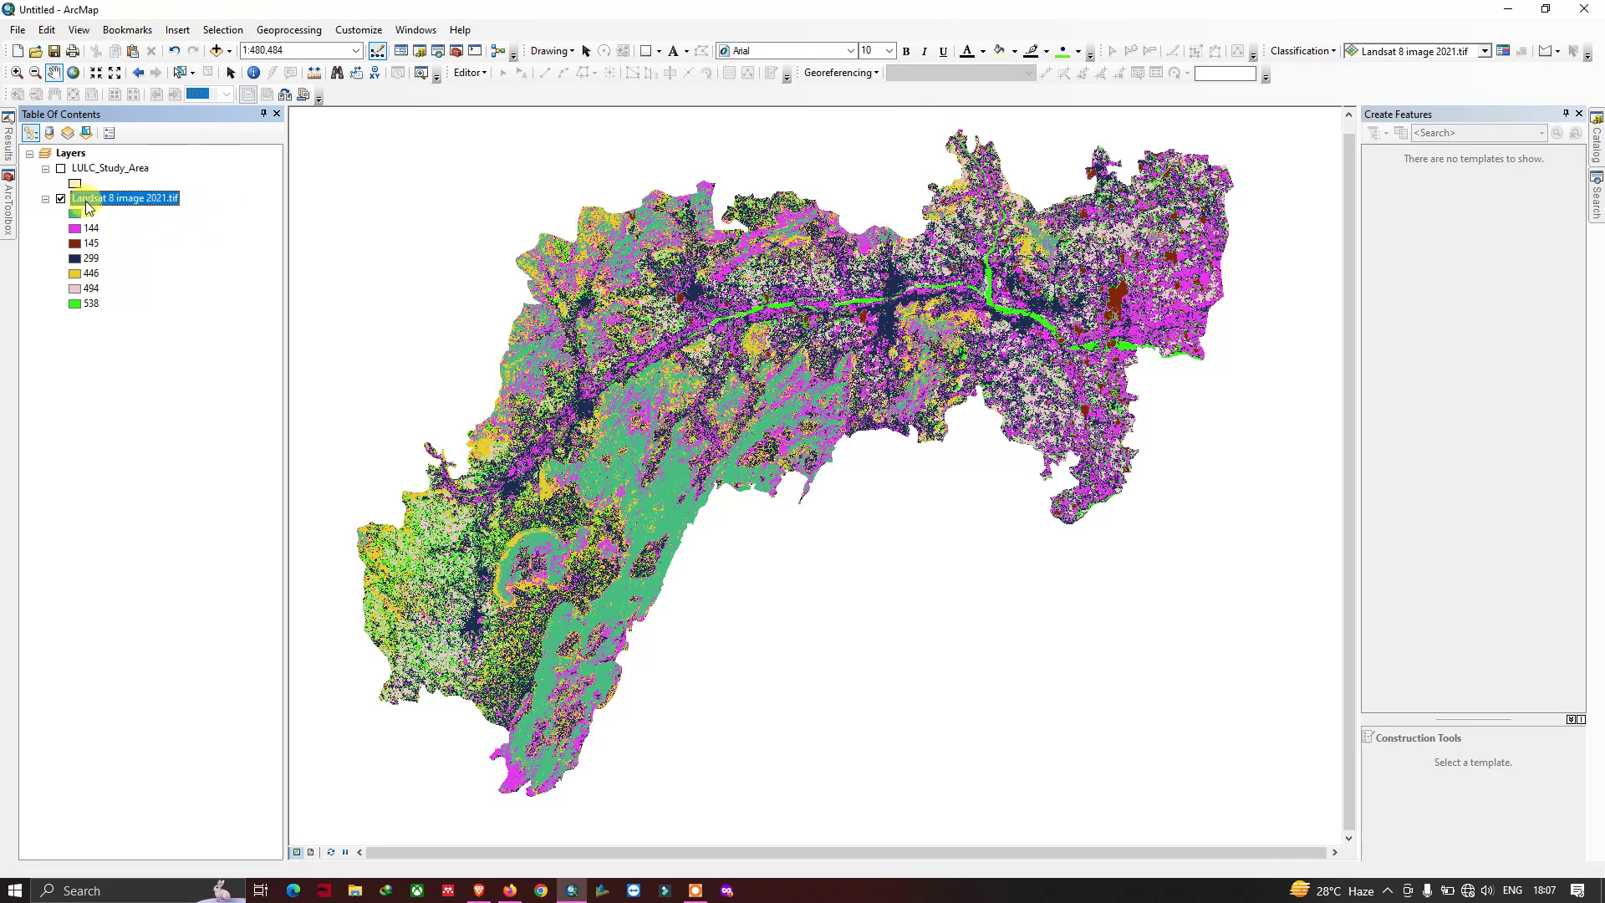
{"action": "left_click", "coordinate": [117, 168]}
{"action": "key", "text": "F2"}
{"action": "left_click", "coordinate": [60, 170]}
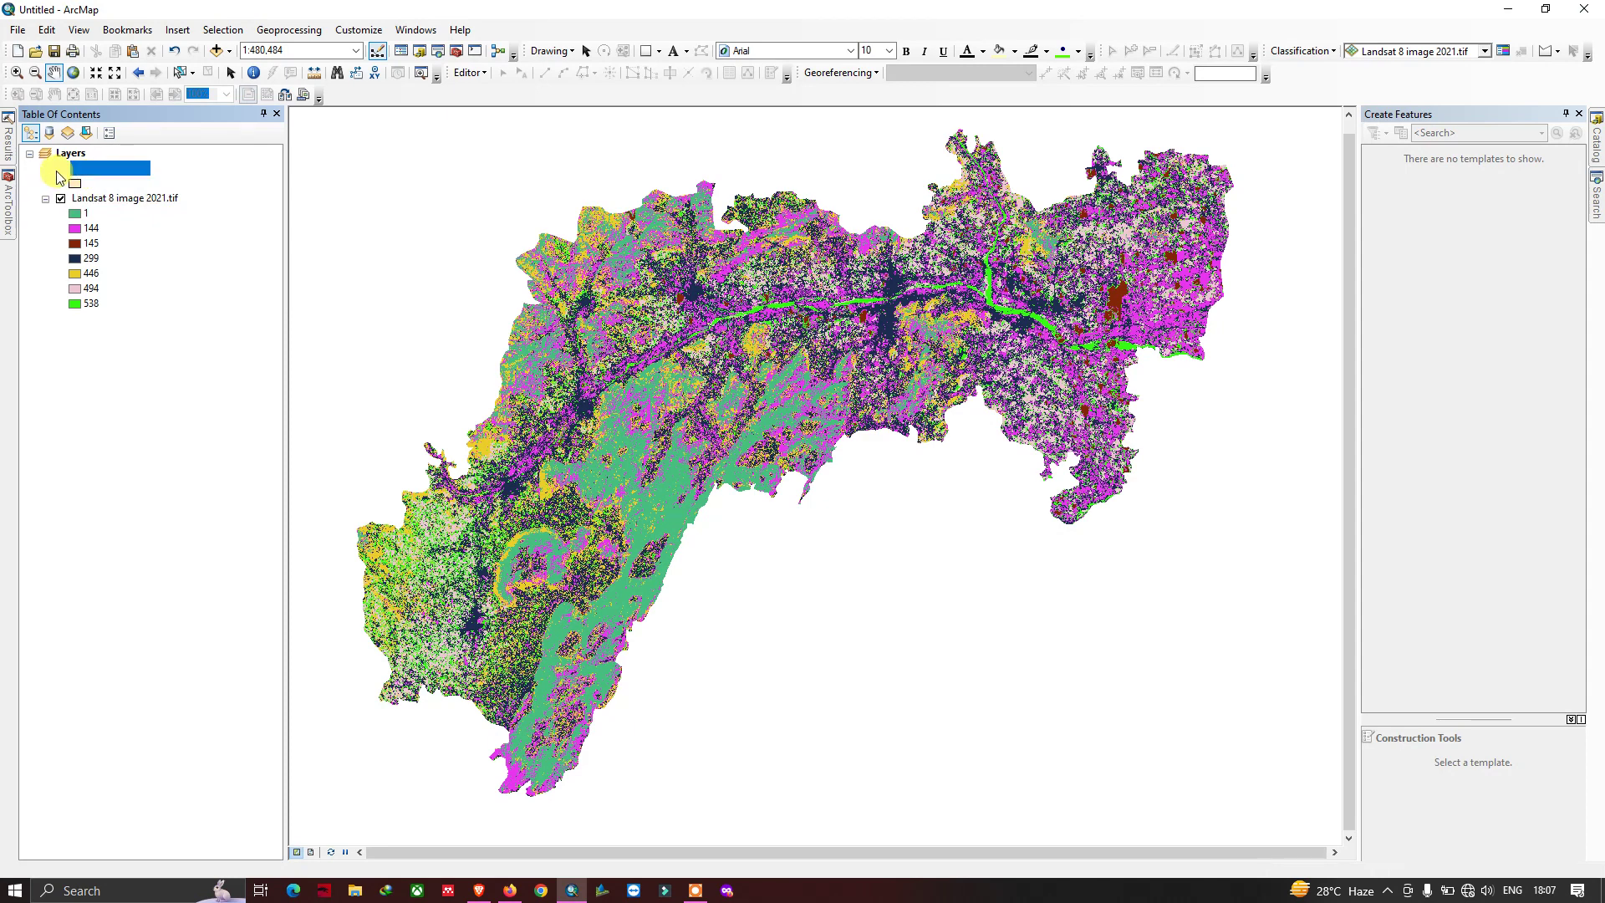
{"action": "left_click", "coordinate": [60, 169]}
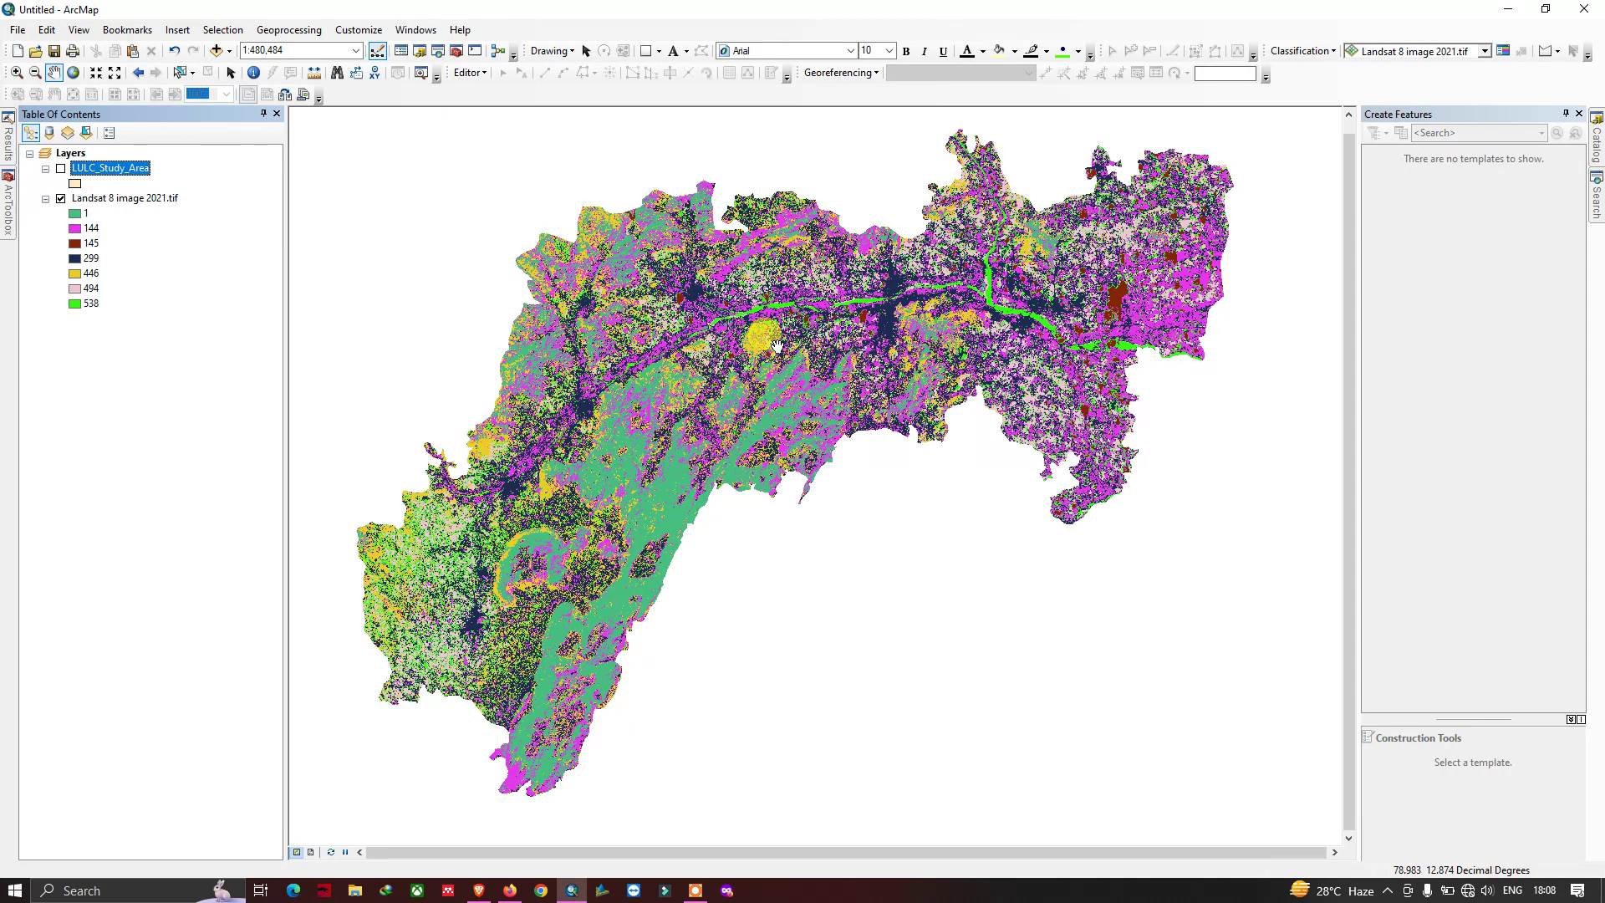
{"action": "left_click_drag", "start_coordinate": [777, 345], "coordinate": [780, 361]}
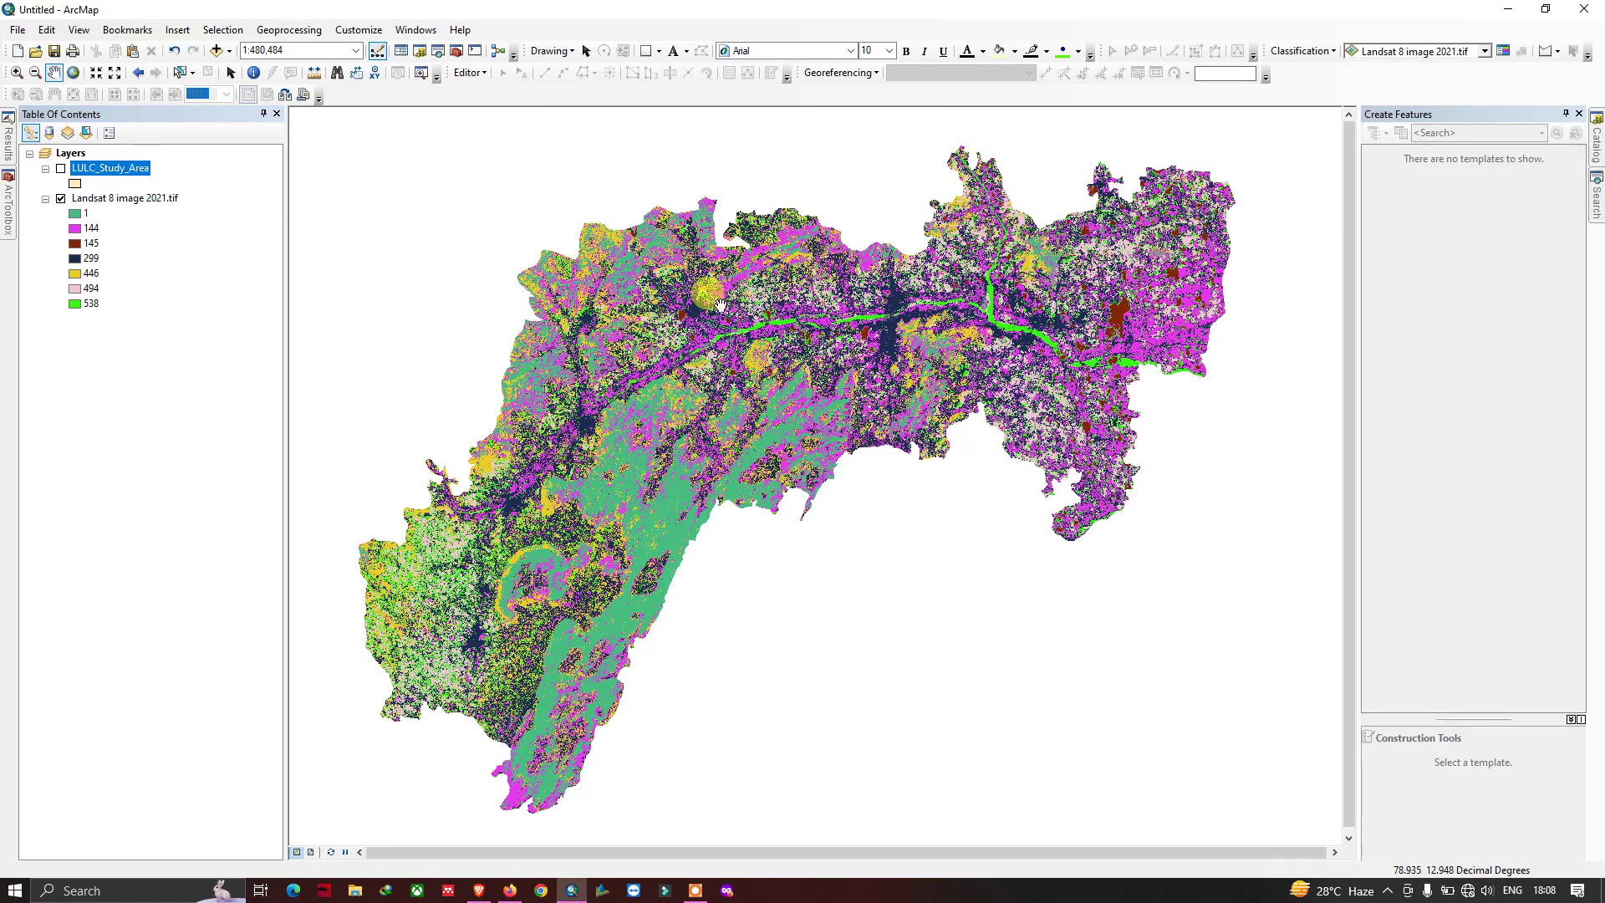
{"action": "left_click", "coordinate": [10, 30]}
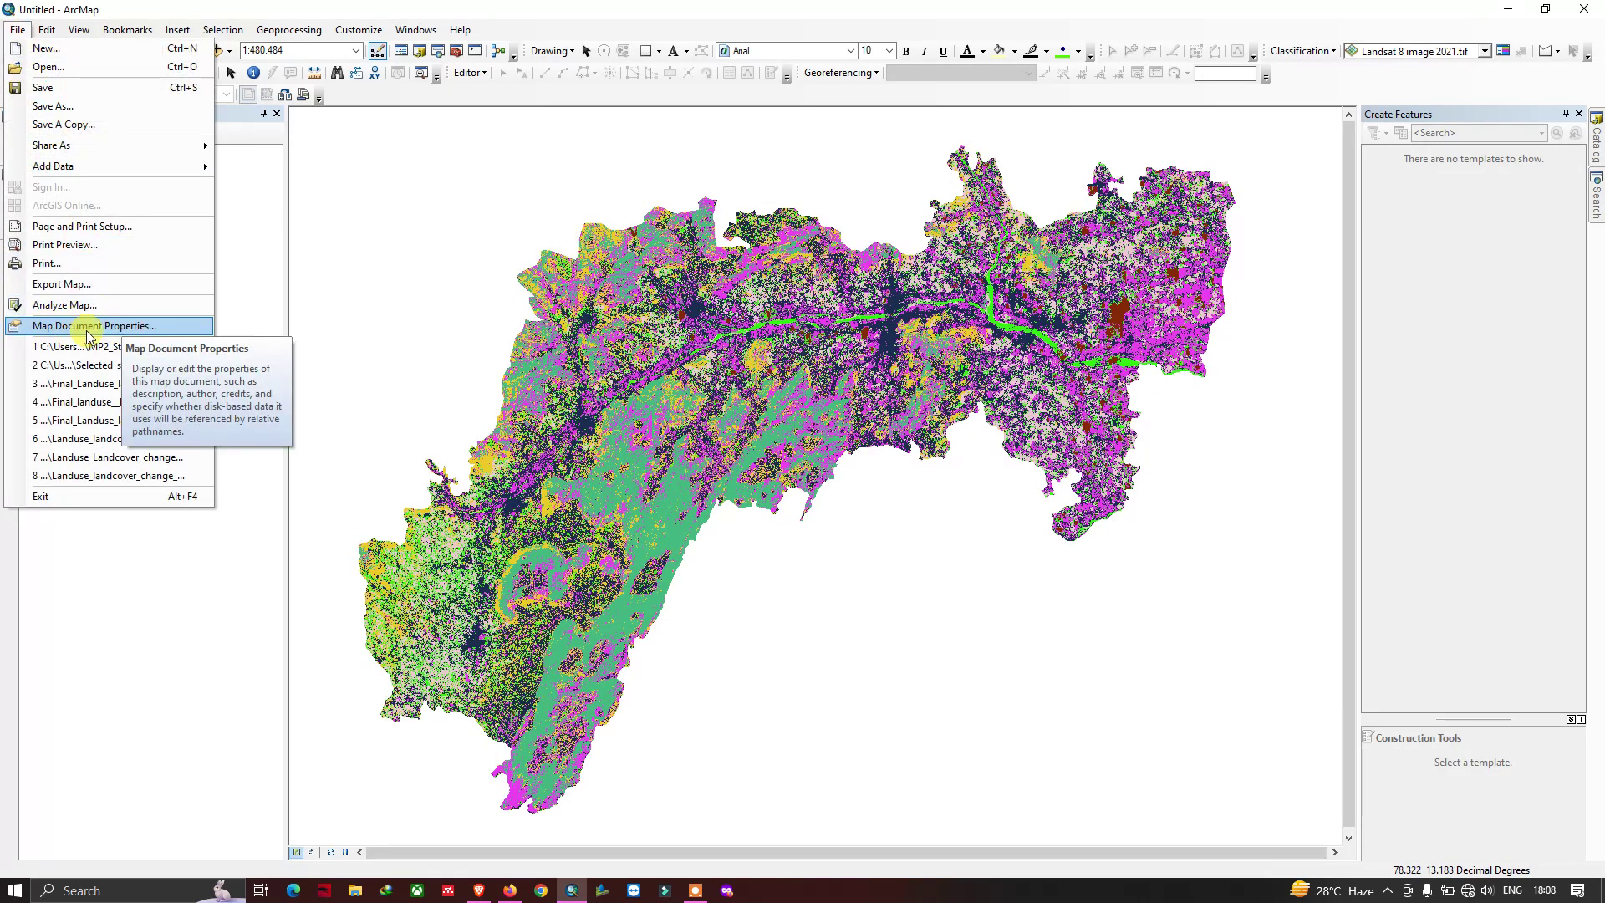
Title the map document 'Study area and LULC backup' and fill in summary, description, author, credits and tags.
{"action": "left_click", "coordinate": [124, 333]}
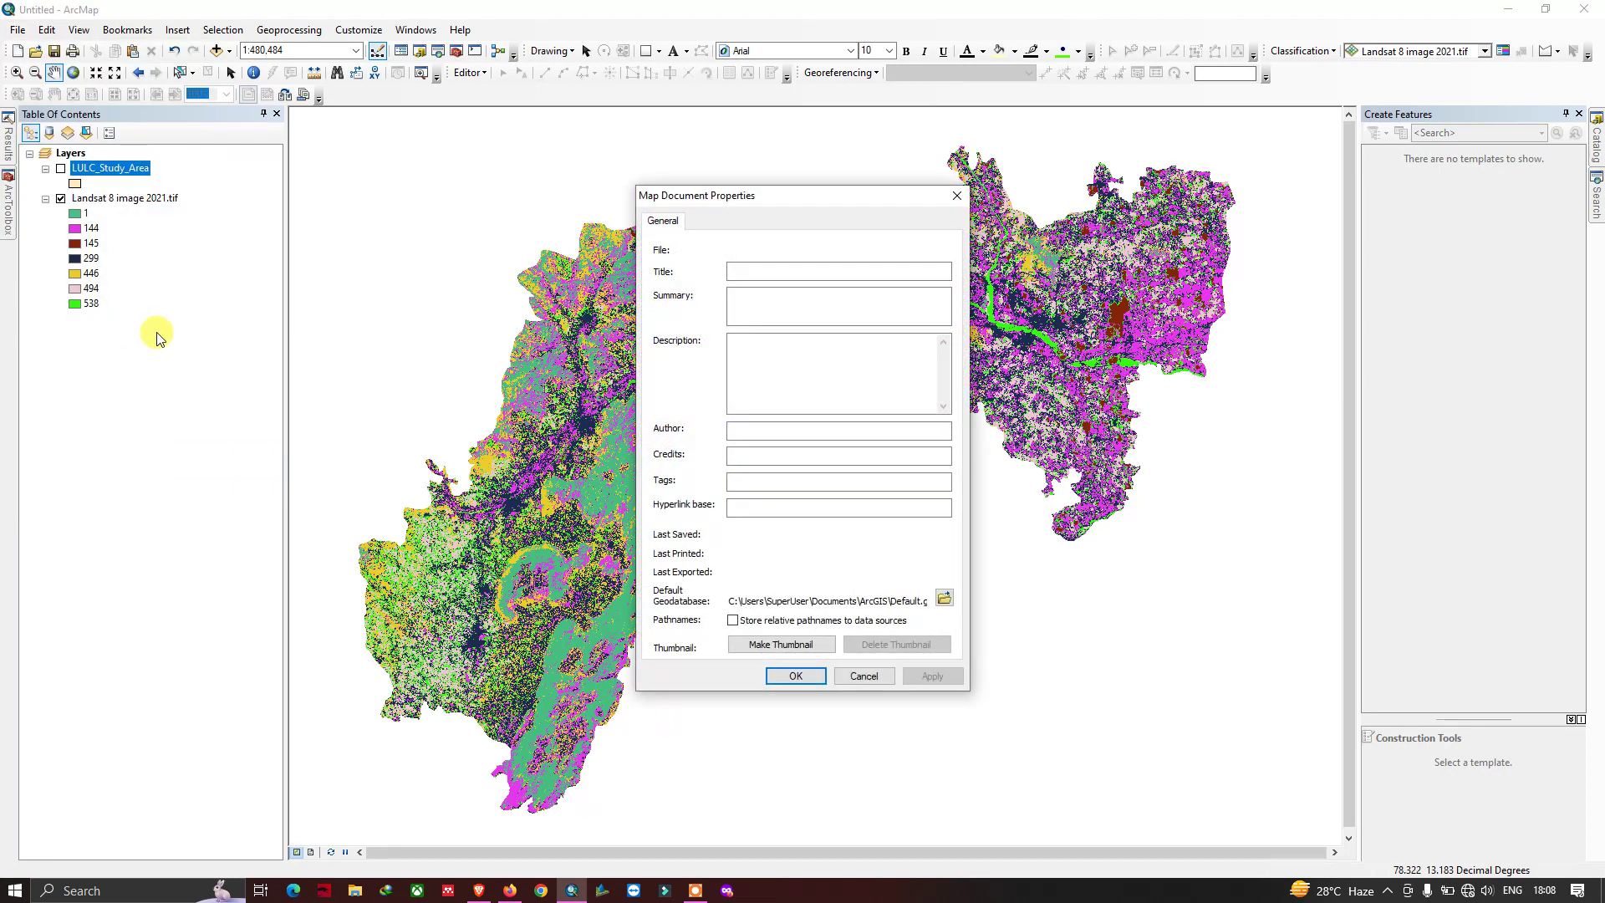
{"action": "left_click", "coordinate": [788, 268]}
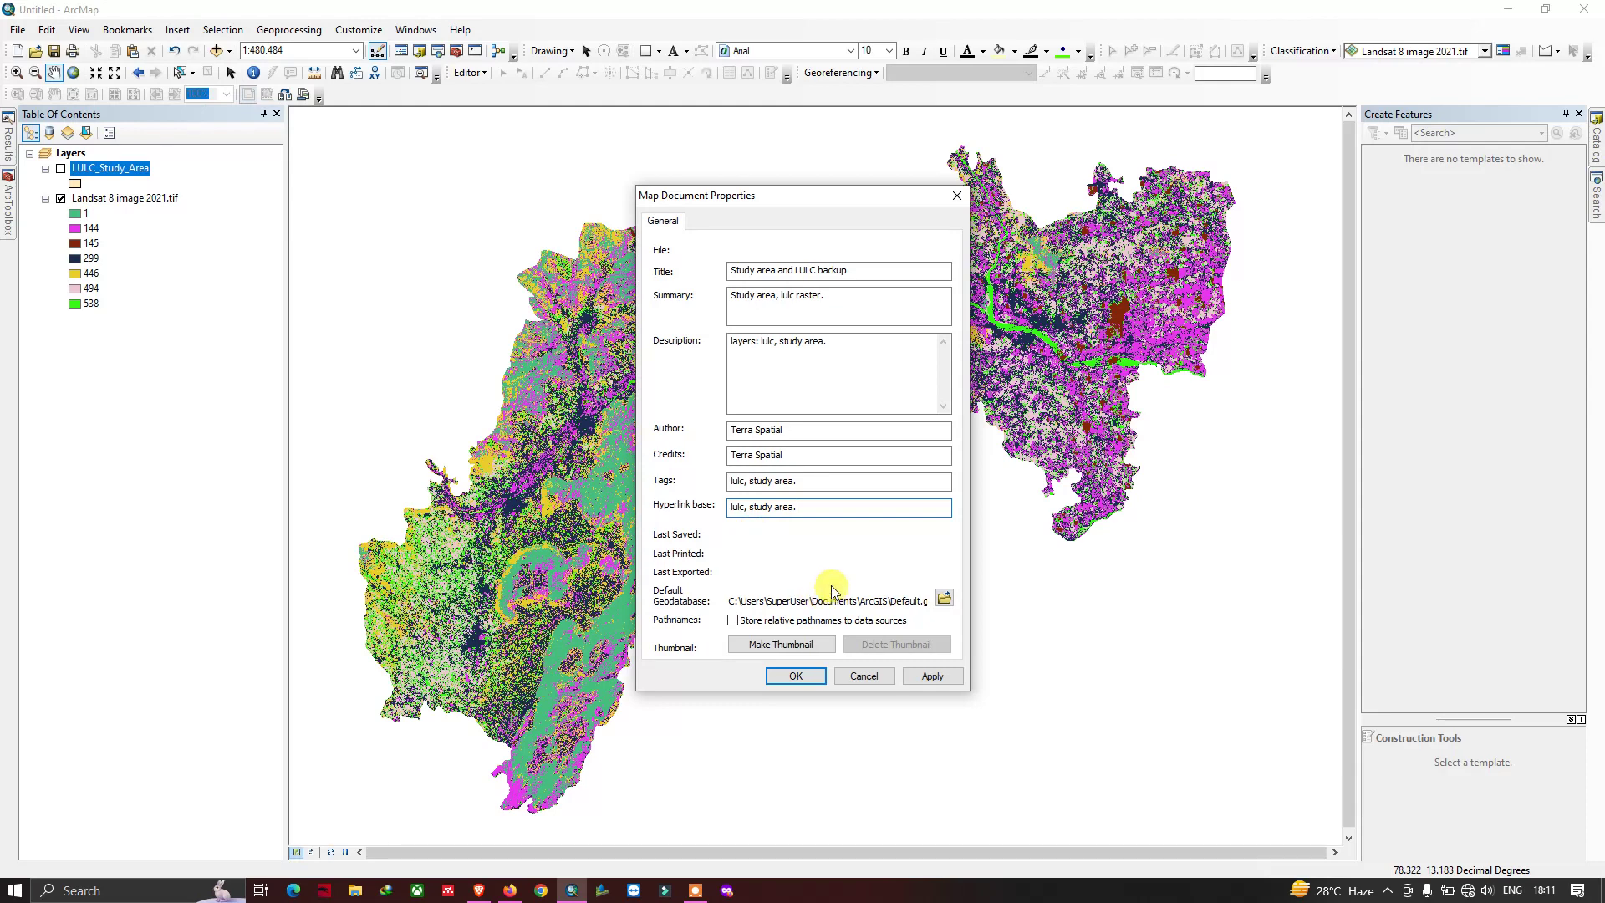
{"action": "left_click", "coordinate": [796, 676]}
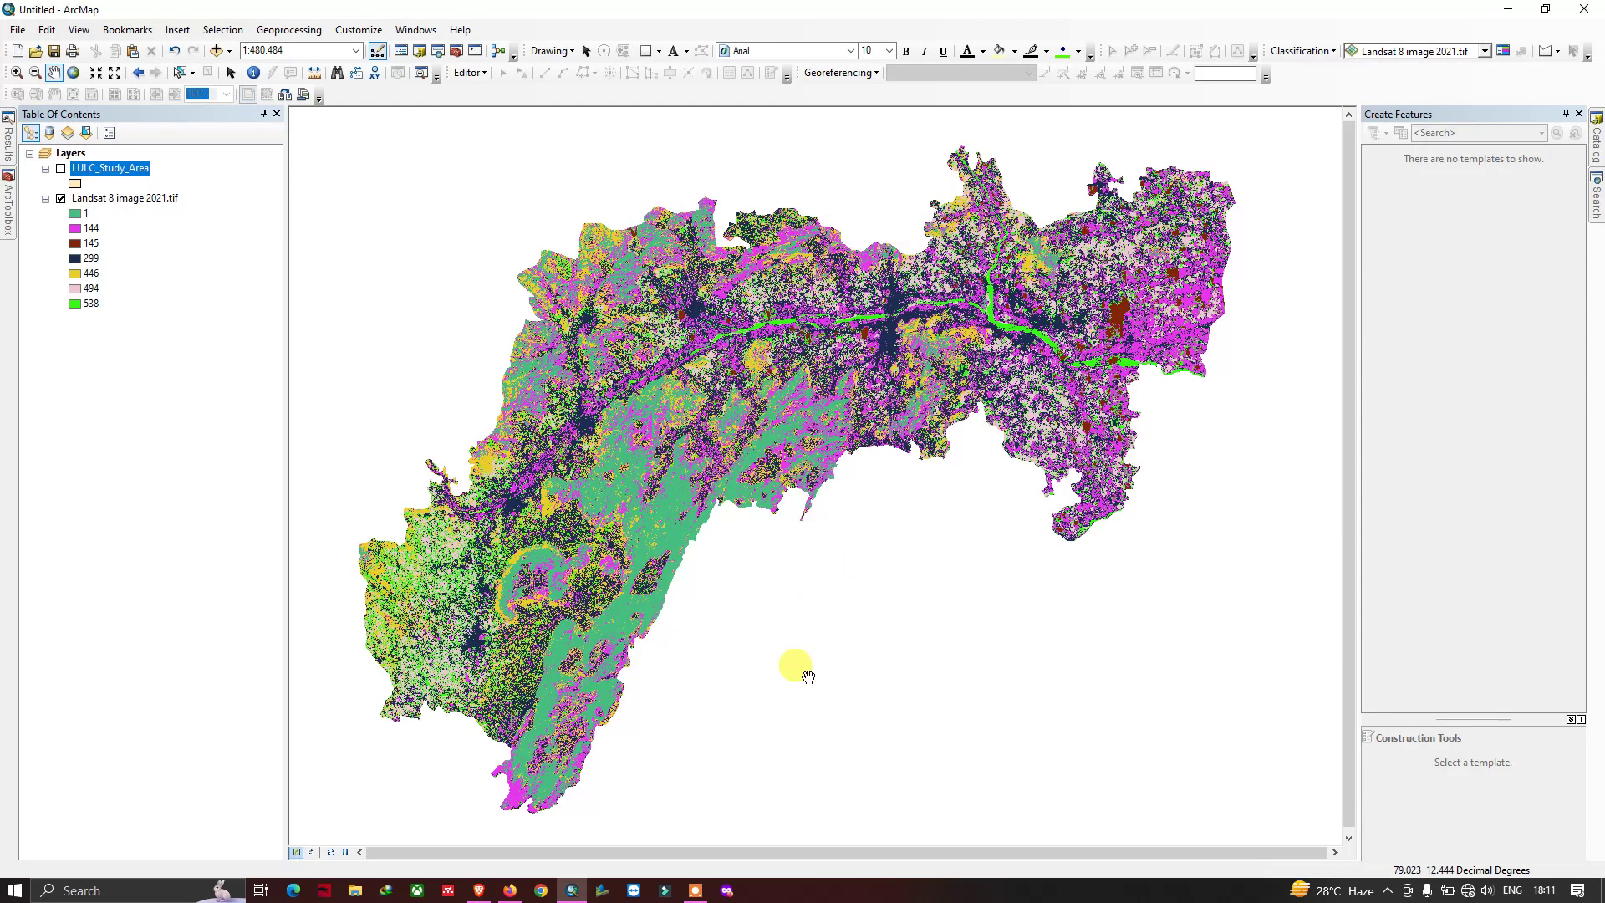
Start a map package of the current map and view its item description.
{"action": "left_click", "coordinate": [20, 31]}
{"action": "mouse_move", "coordinate": [92, 149]}
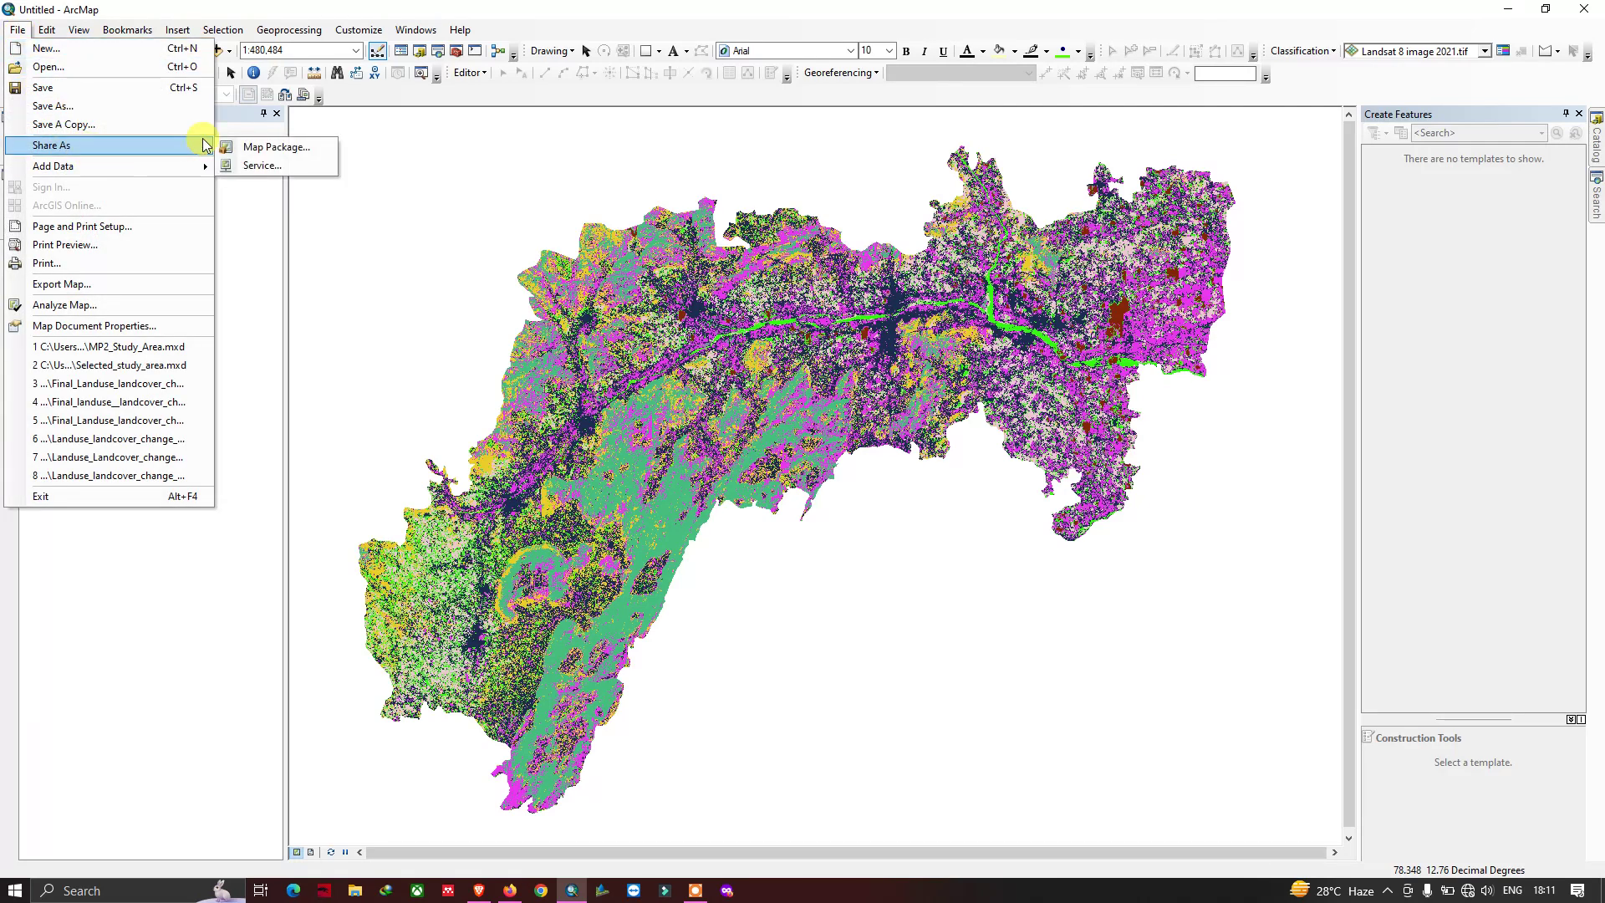
{"action": "left_click", "coordinate": [276, 147]}
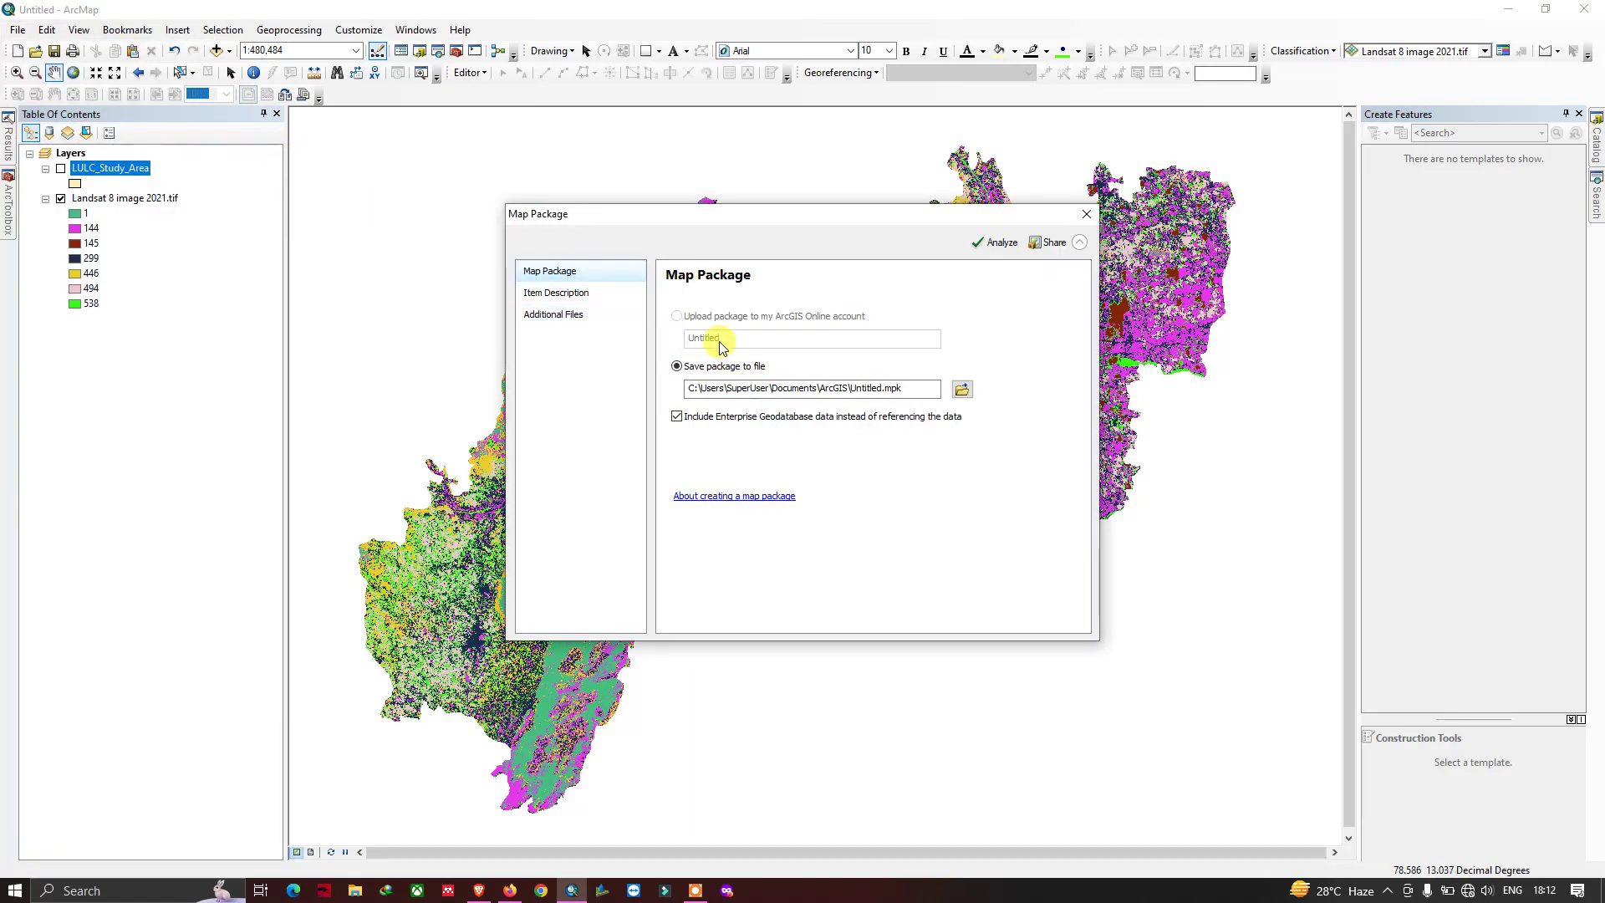
{"action": "left_click", "coordinate": [566, 294]}
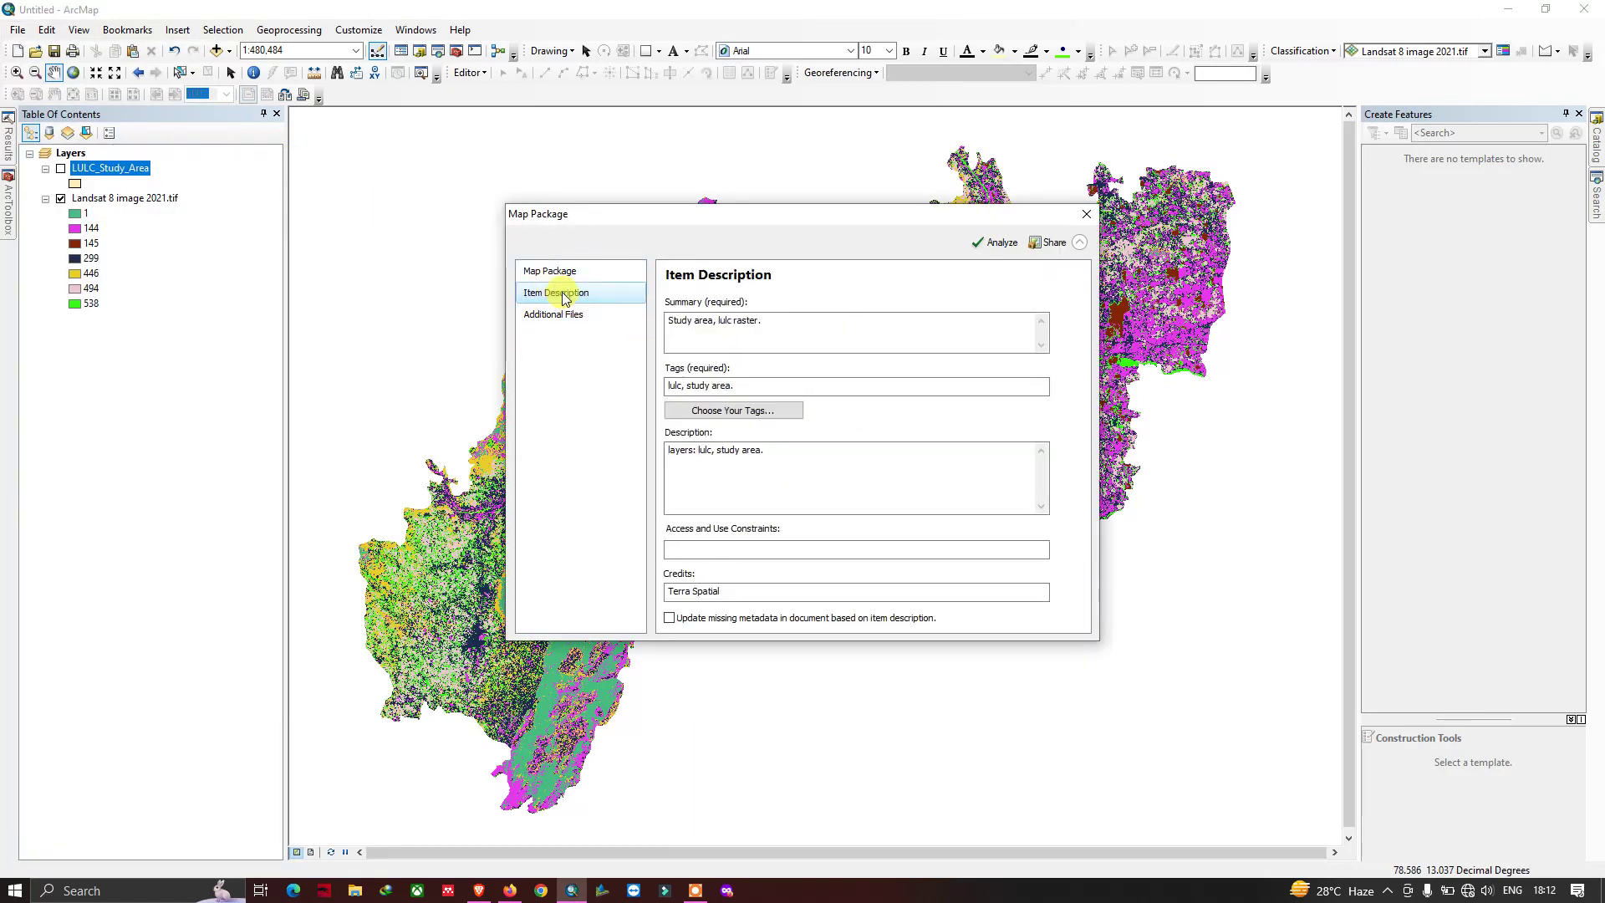
Paste 'layers: lulc, study area.' as access constraints and enable updating missing metadata.
{"action": "left_click", "coordinate": [693, 553]}
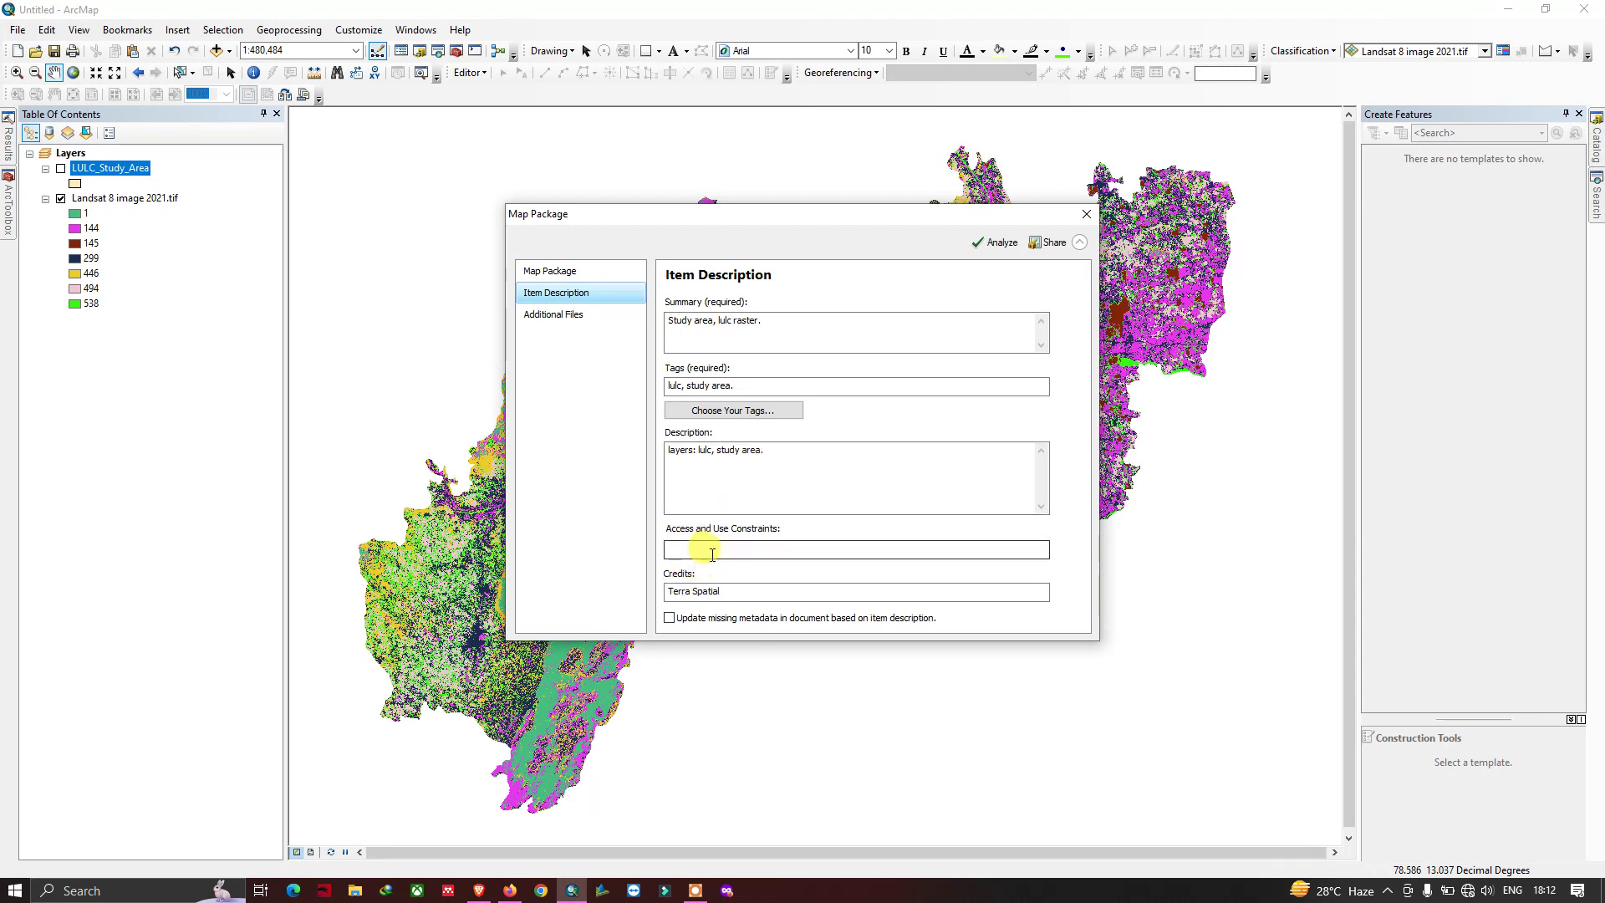
{"action": "left_click", "coordinate": [712, 554]}
{"action": "type", "text": "layers: lulc, study area."}
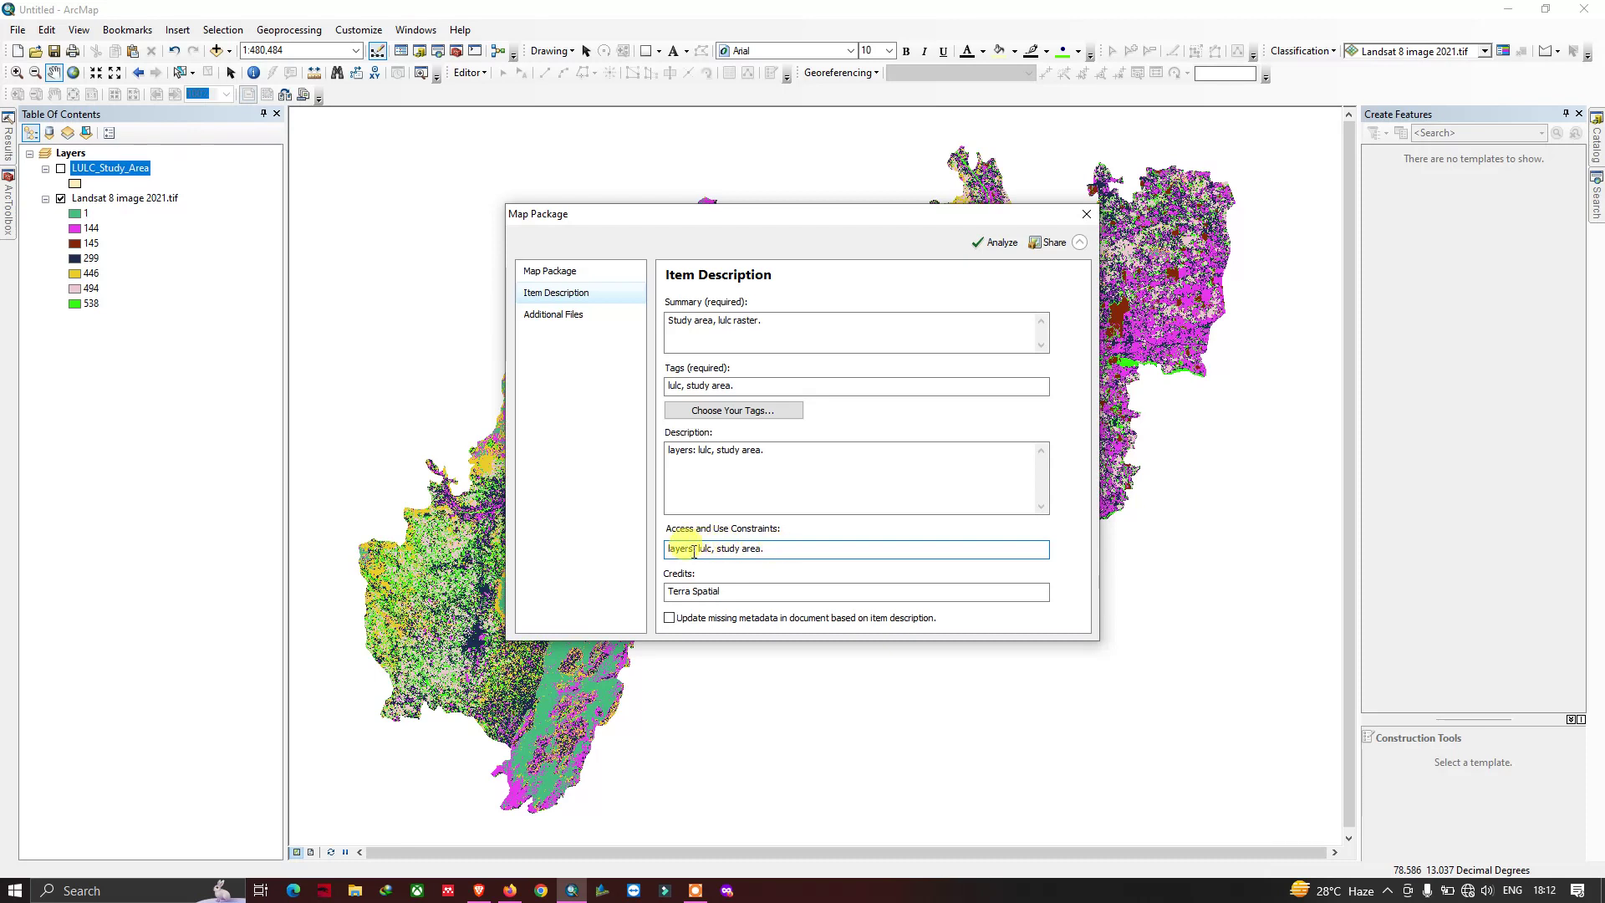
{"action": "left_click", "coordinate": [676, 622]}
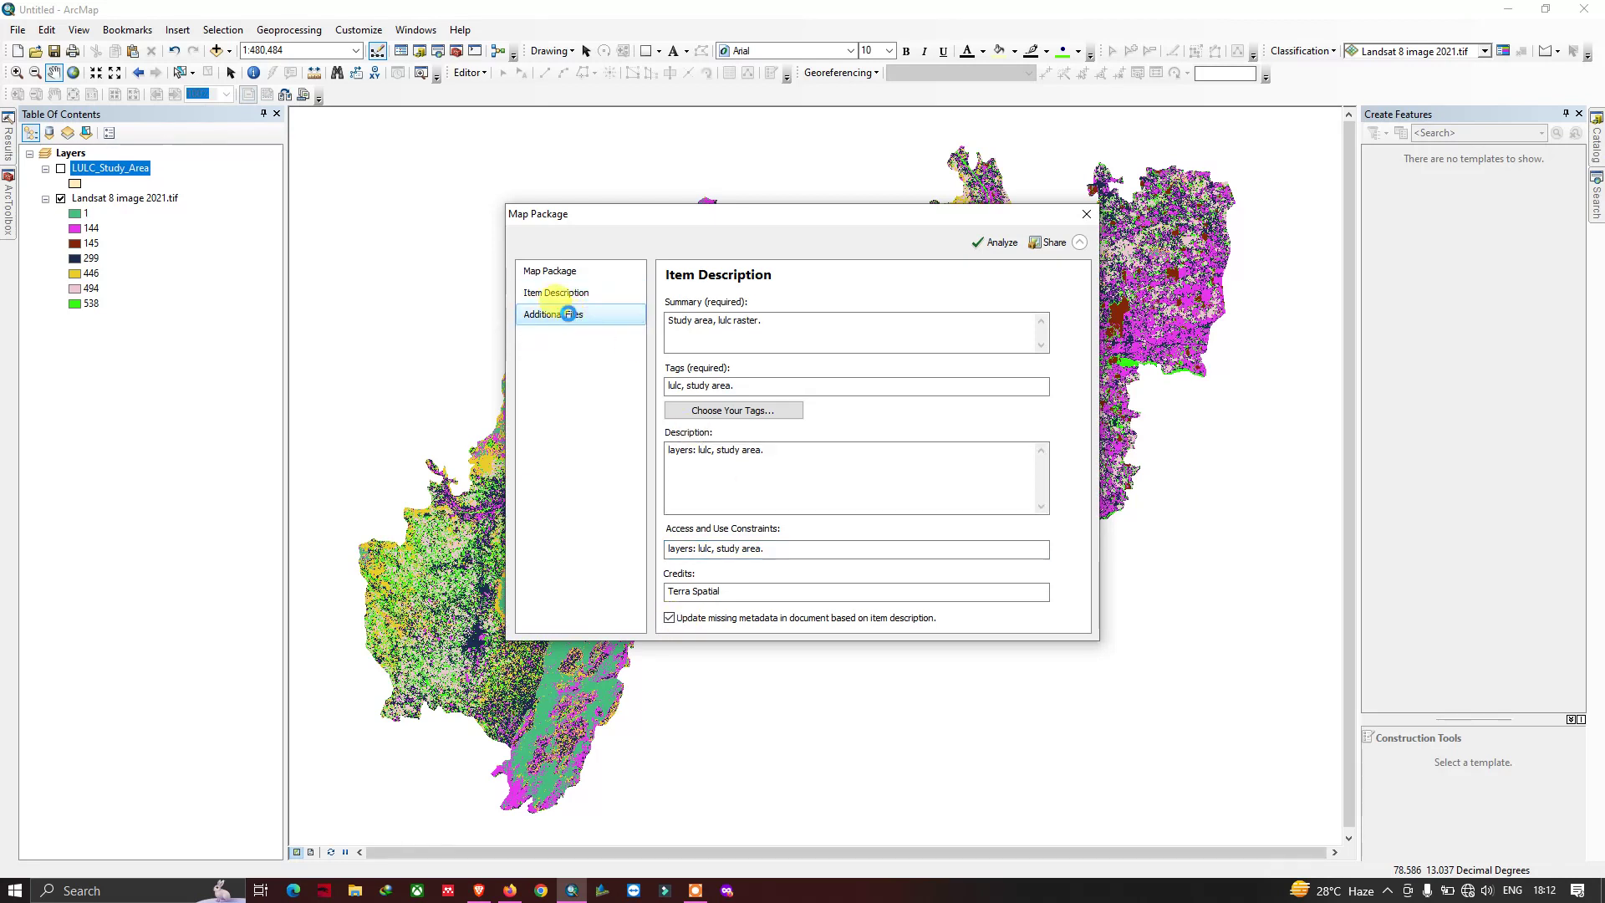
{"action": "left_click", "coordinate": [569, 317]}
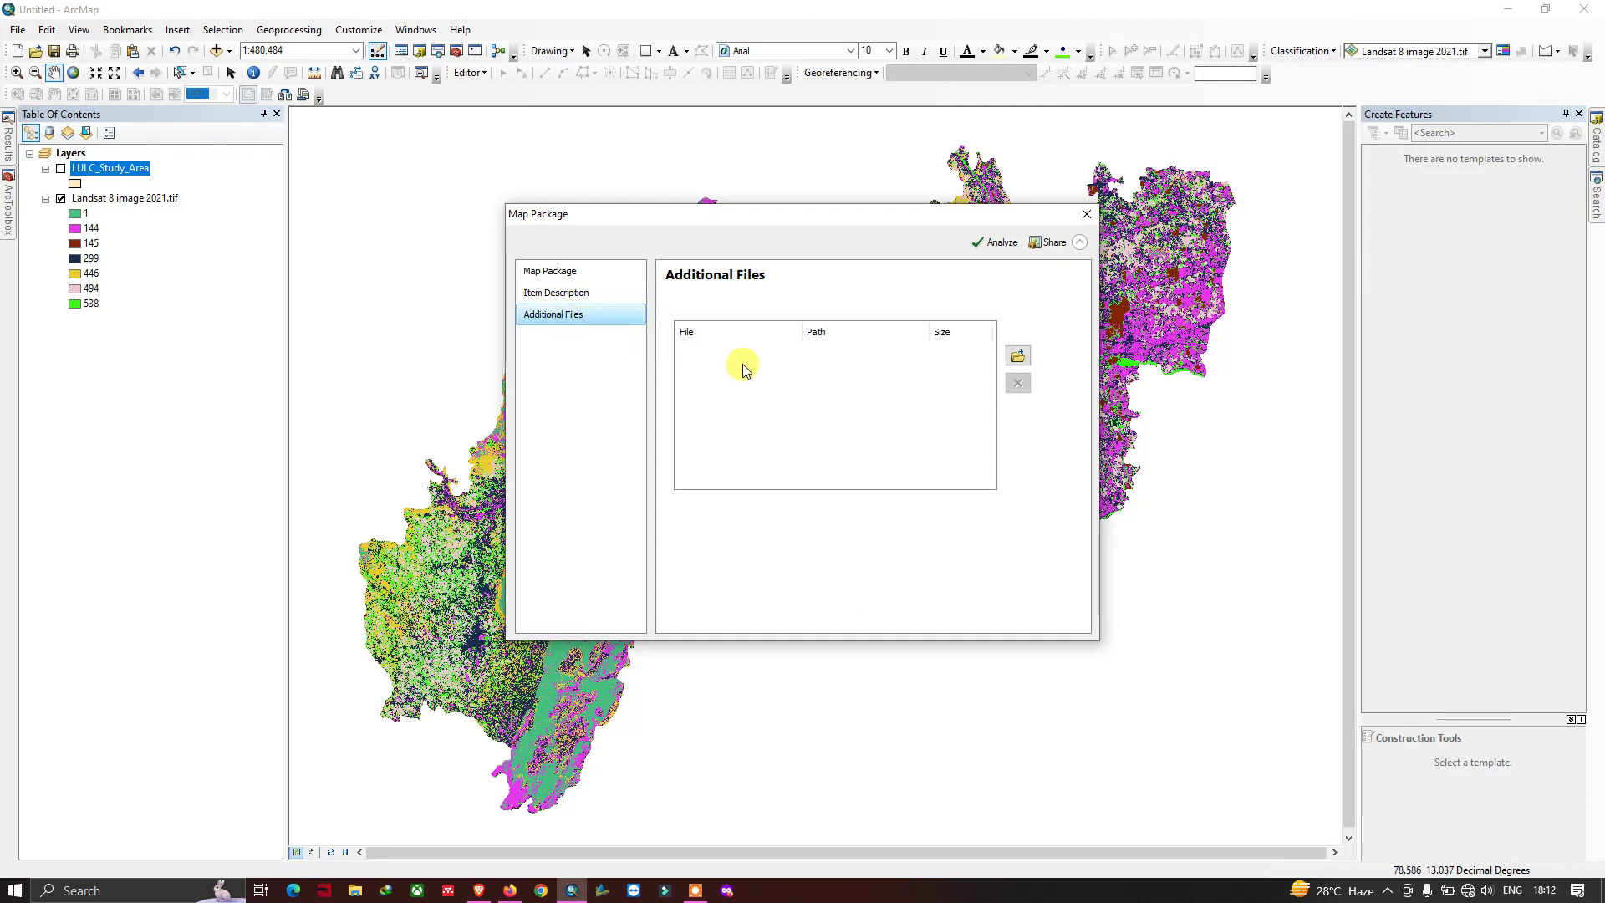
{"action": "left_click", "coordinate": [1019, 360]}
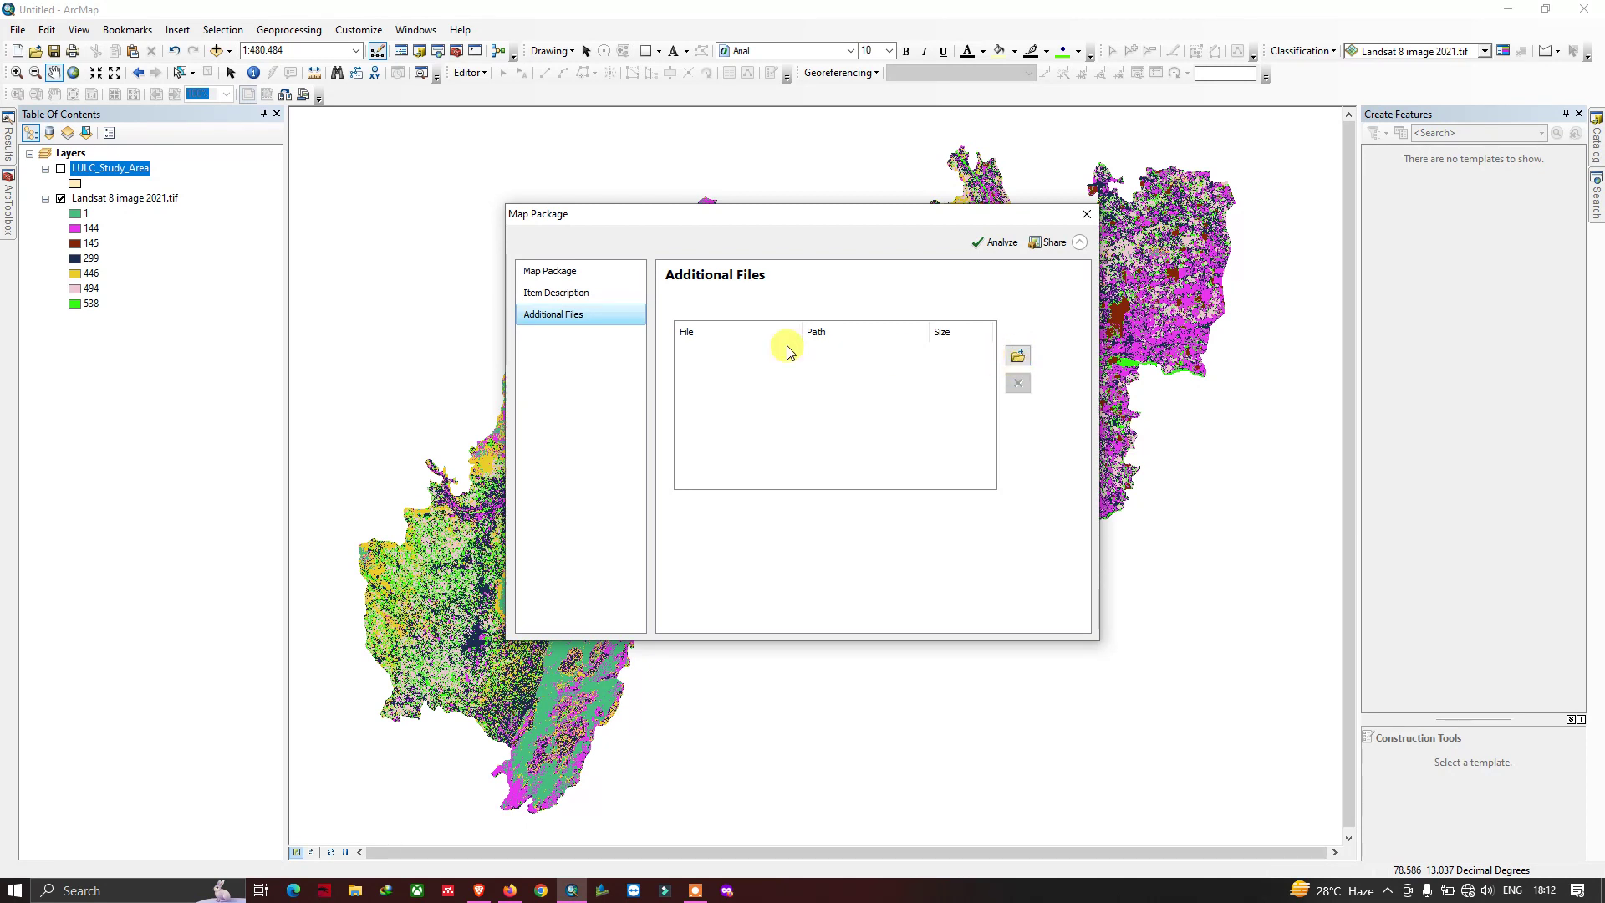
{"action": "left_click", "coordinate": [583, 295]}
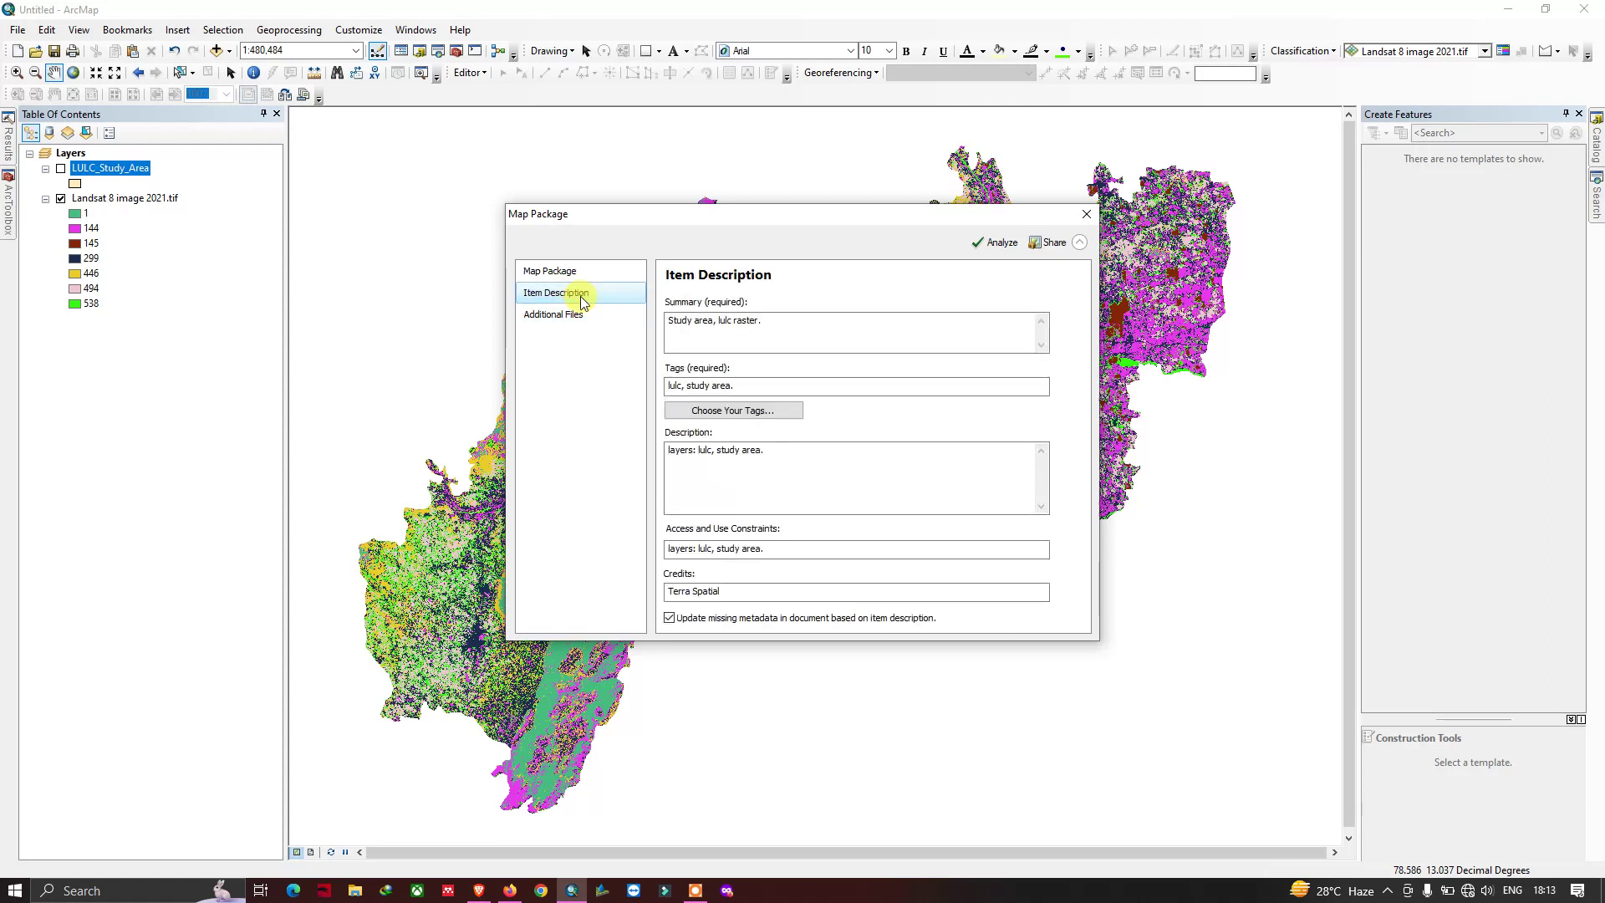
Analyze the map package, confirm 0 errors and 0 warnings, then share it.
{"action": "left_click", "coordinate": [558, 274]}
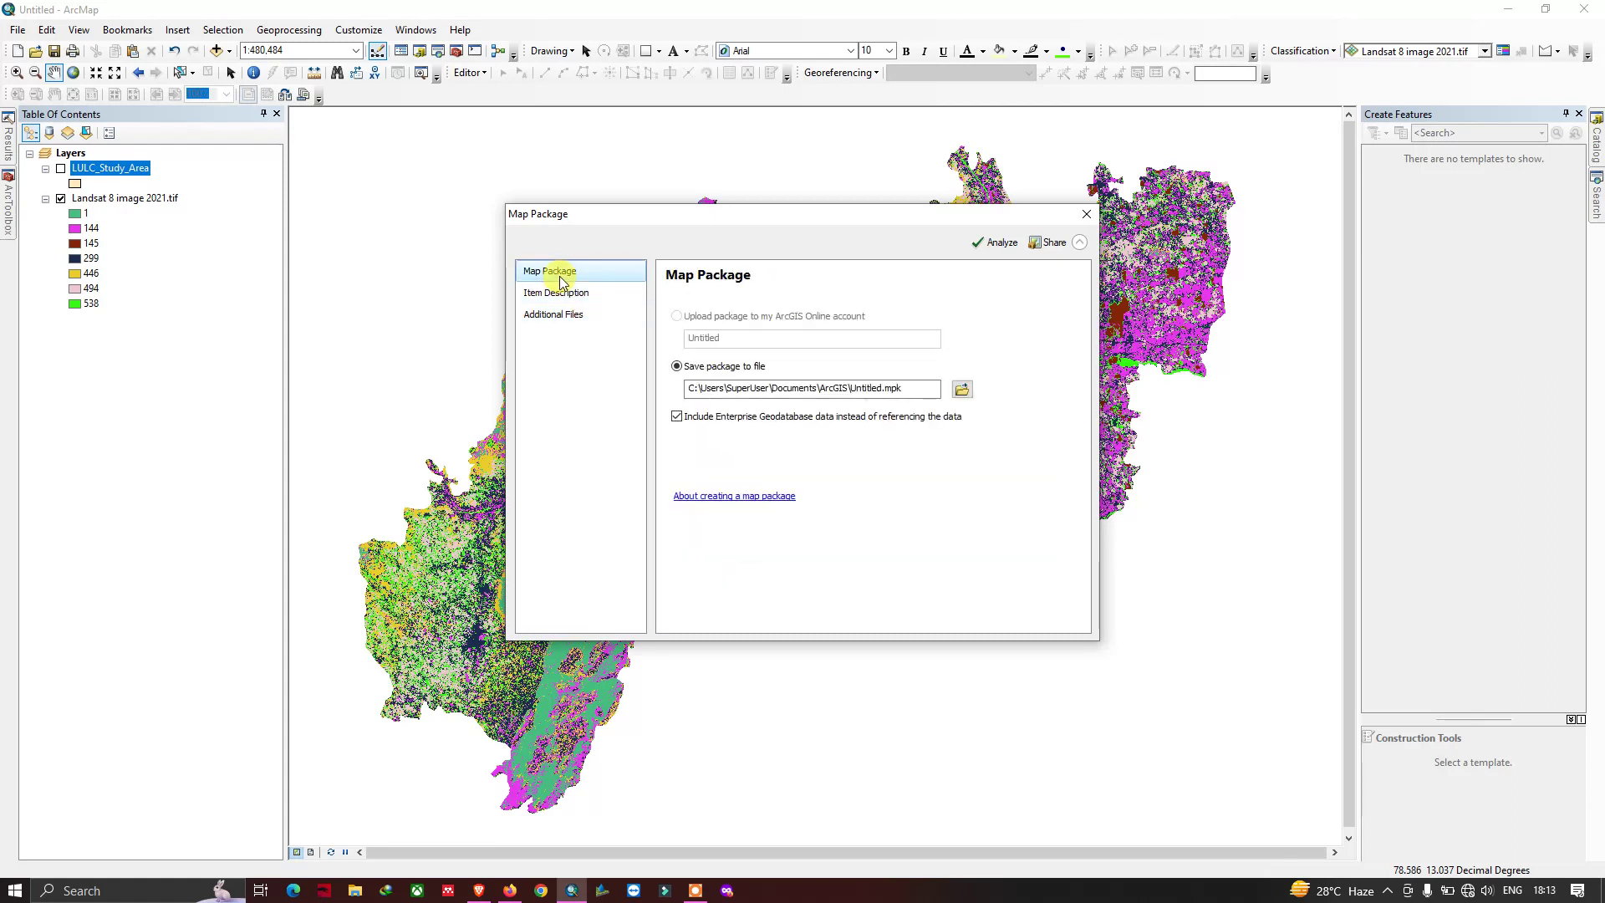
{"action": "left_click", "coordinate": [1002, 245]}
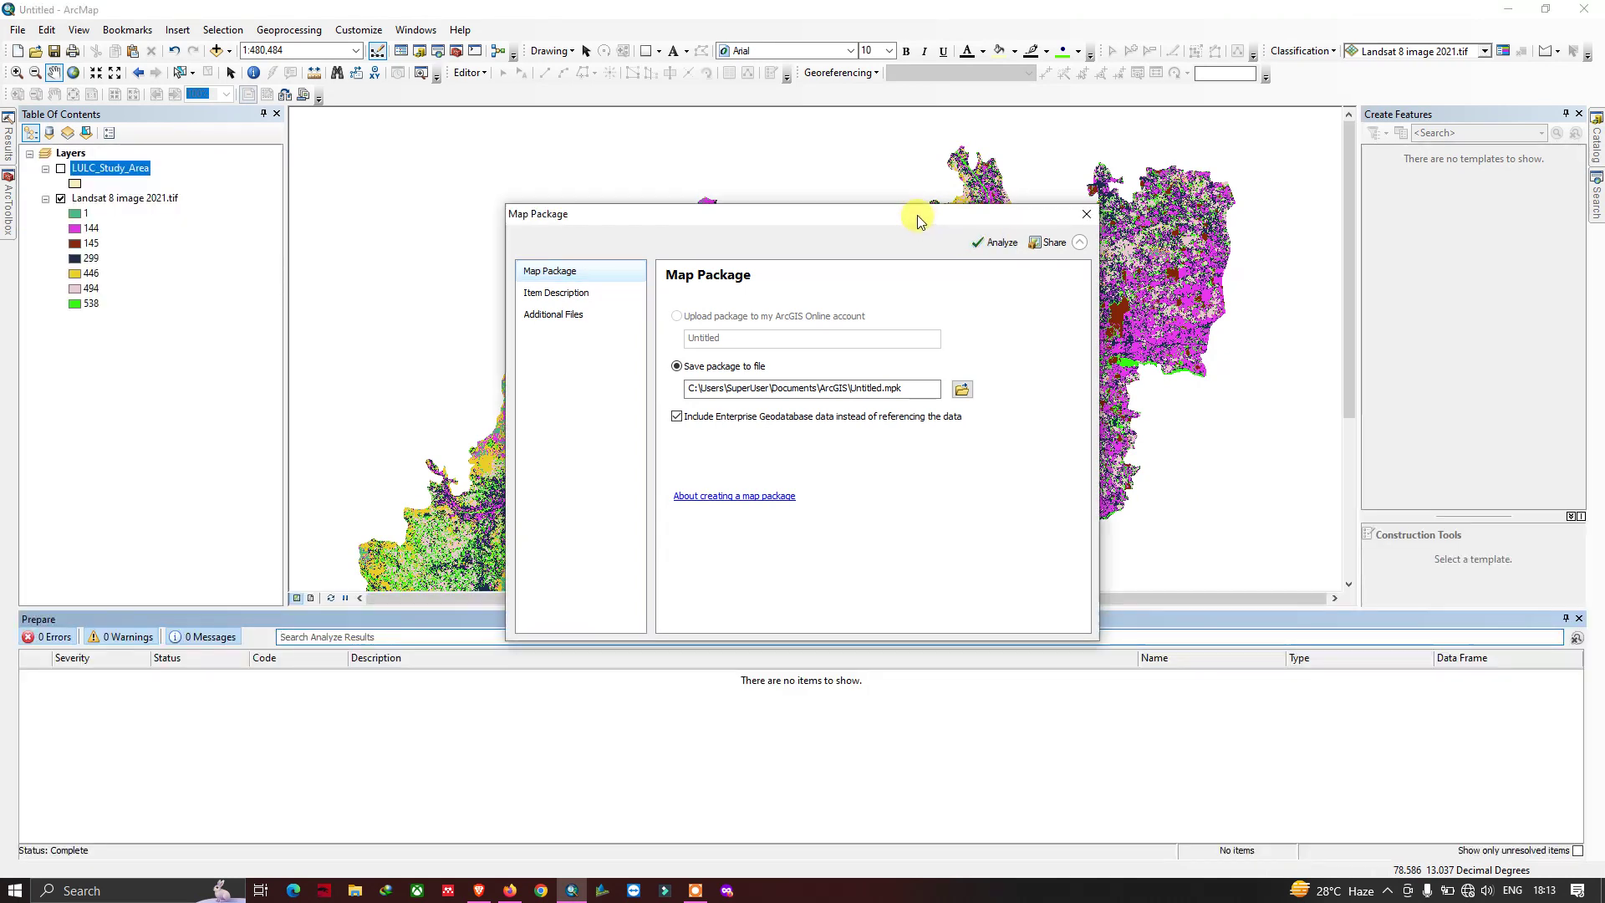
{"action": "left_click_drag", "start_coordinate": [917, 220], "coordinate": [903, 91]}
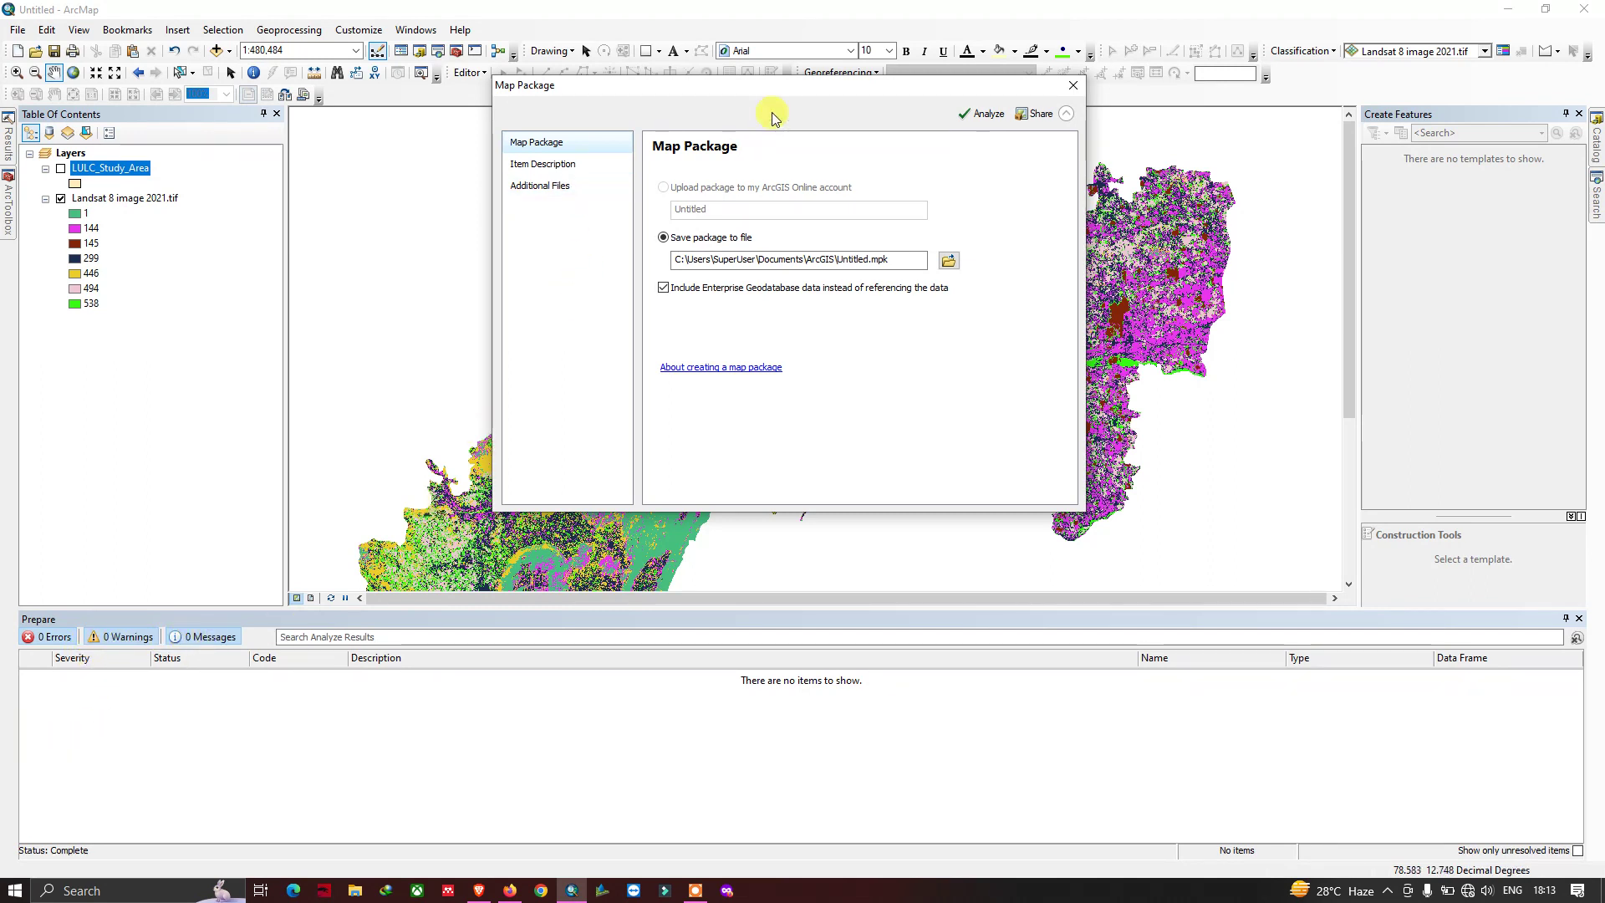
{"action": "left_click_drag", "start_coordinate": [821, 90], "coordinate": [804, 136]}
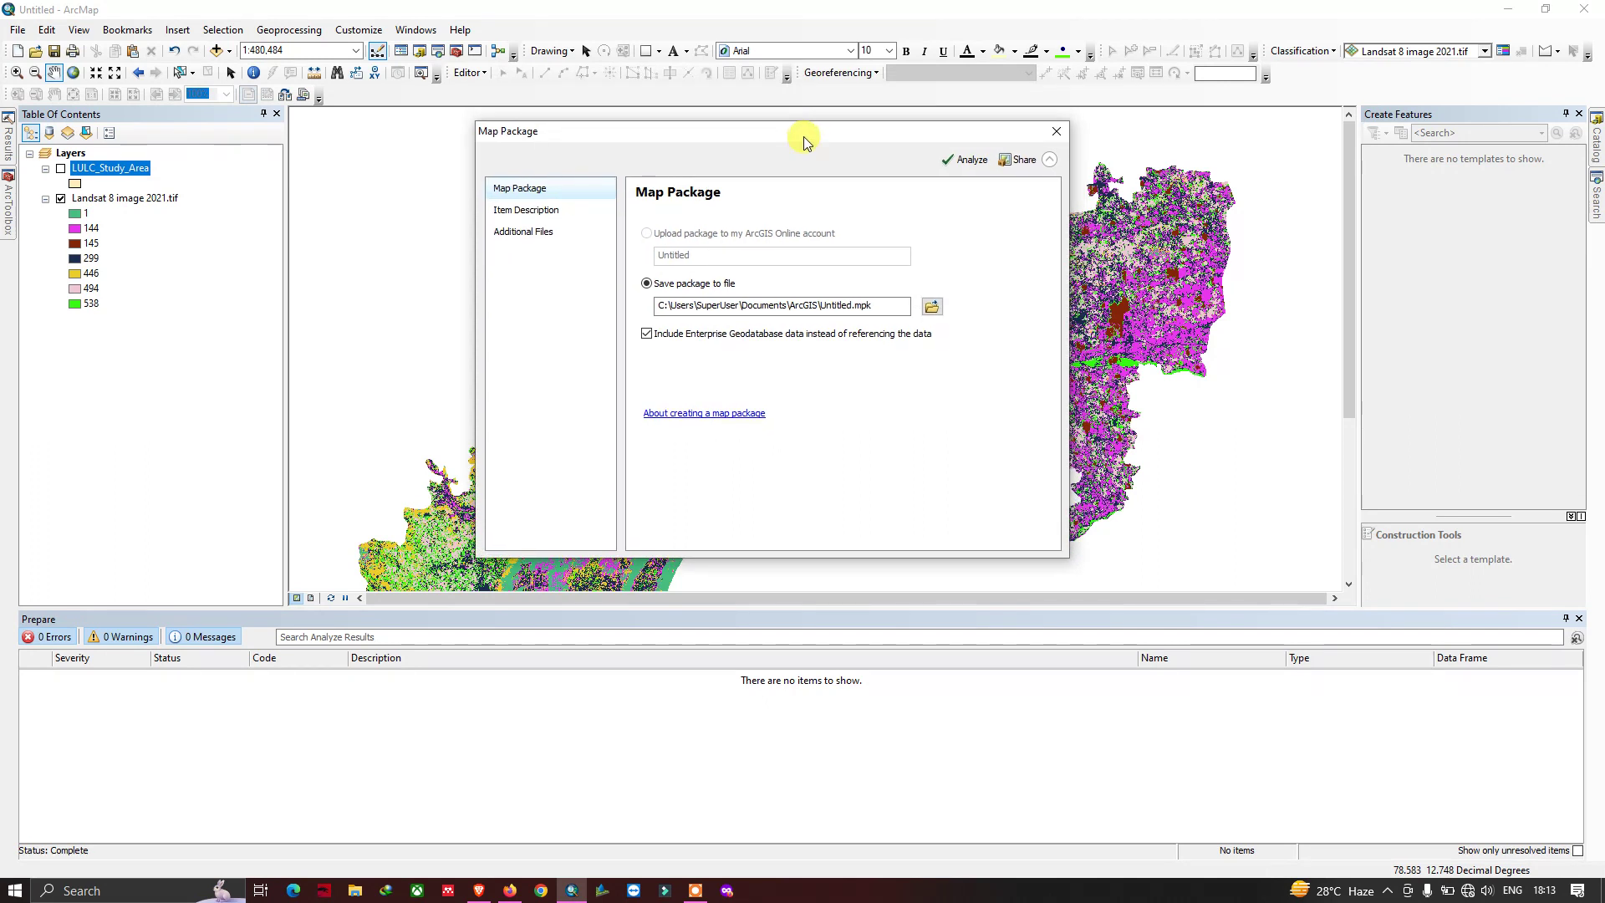
{"action": "left_click_drag", "start_coordinate": [801, 142], "coordinate": [804, 151]}
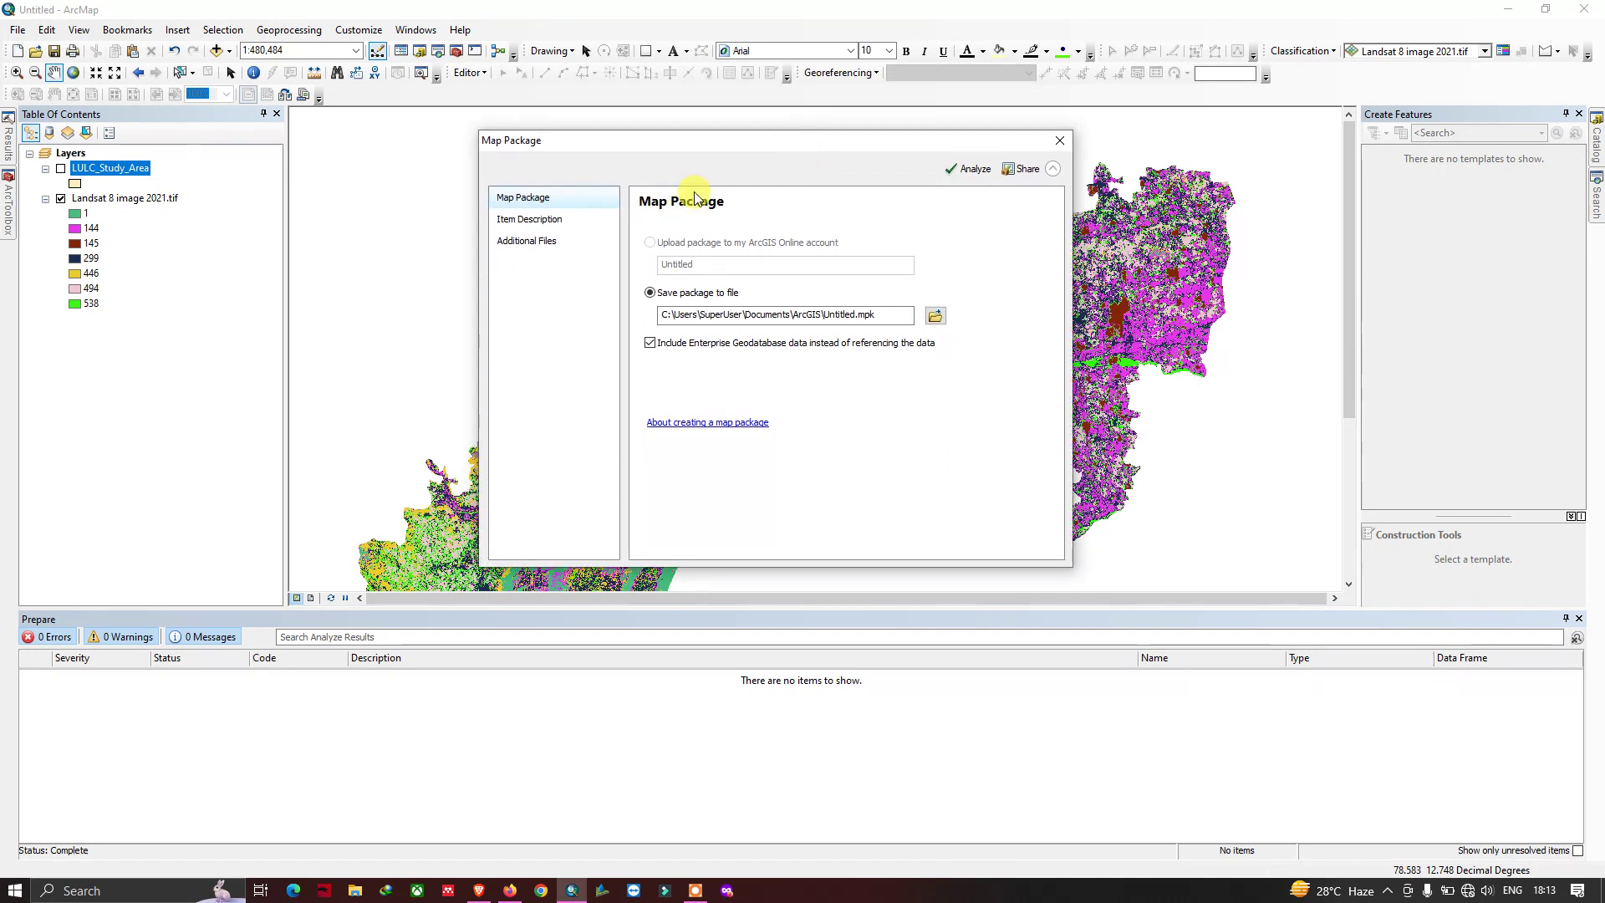
{"action": "left_click", "coordinate": [1029, 170]}
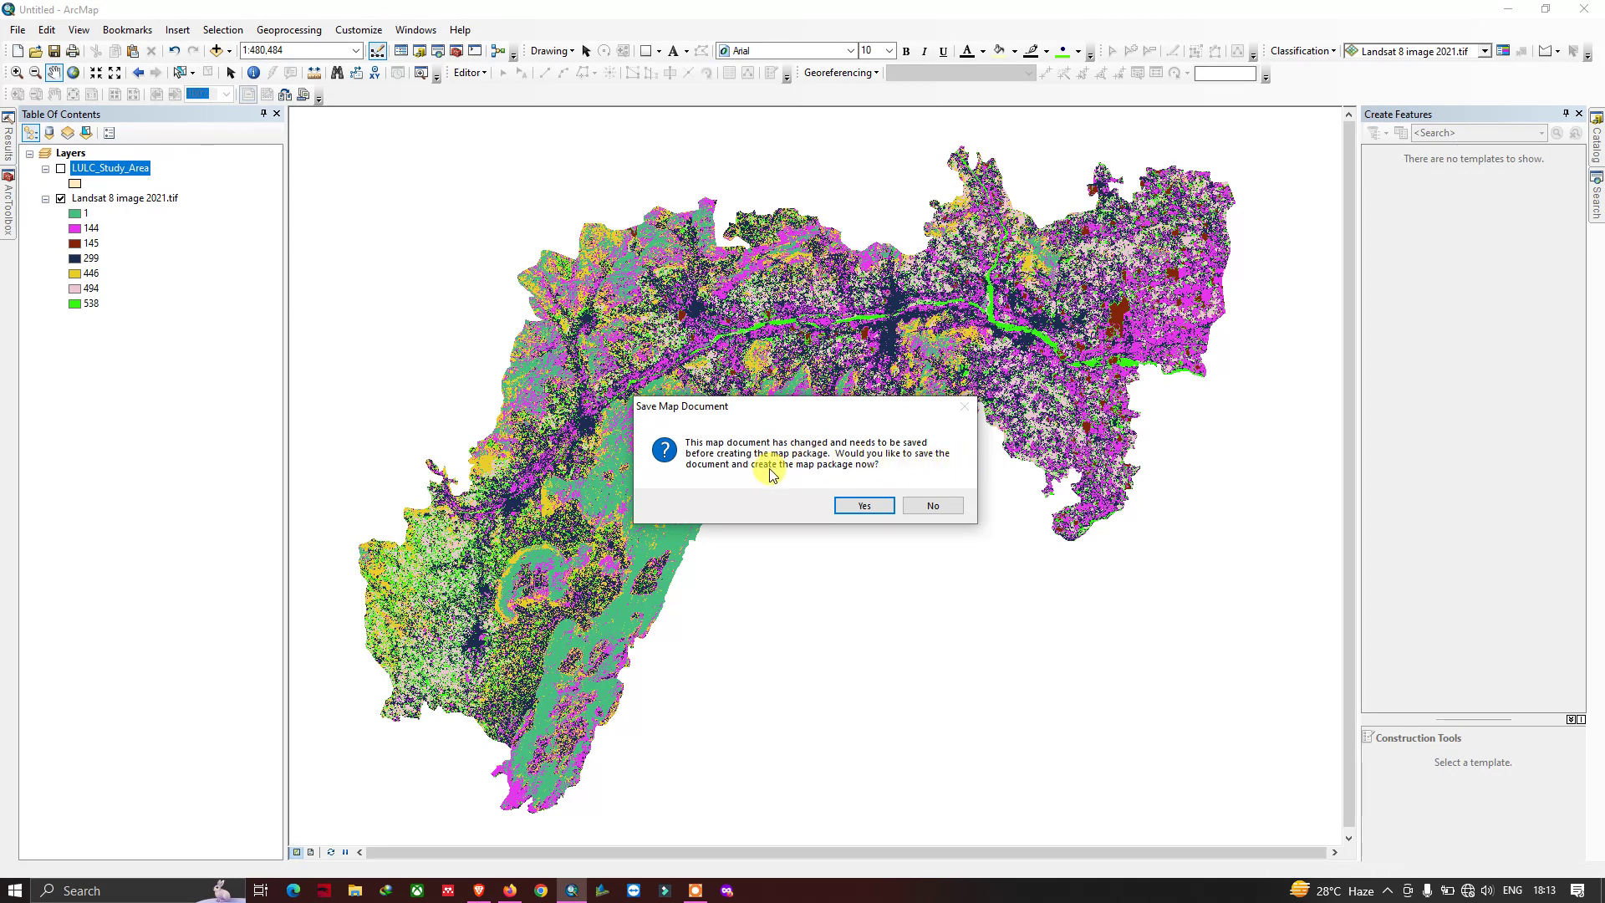
Save the map document as Lulc_studyarea_backup so Untitled.mpk gets created.
{"action": "left_click", "coordinate": [868, 506]}
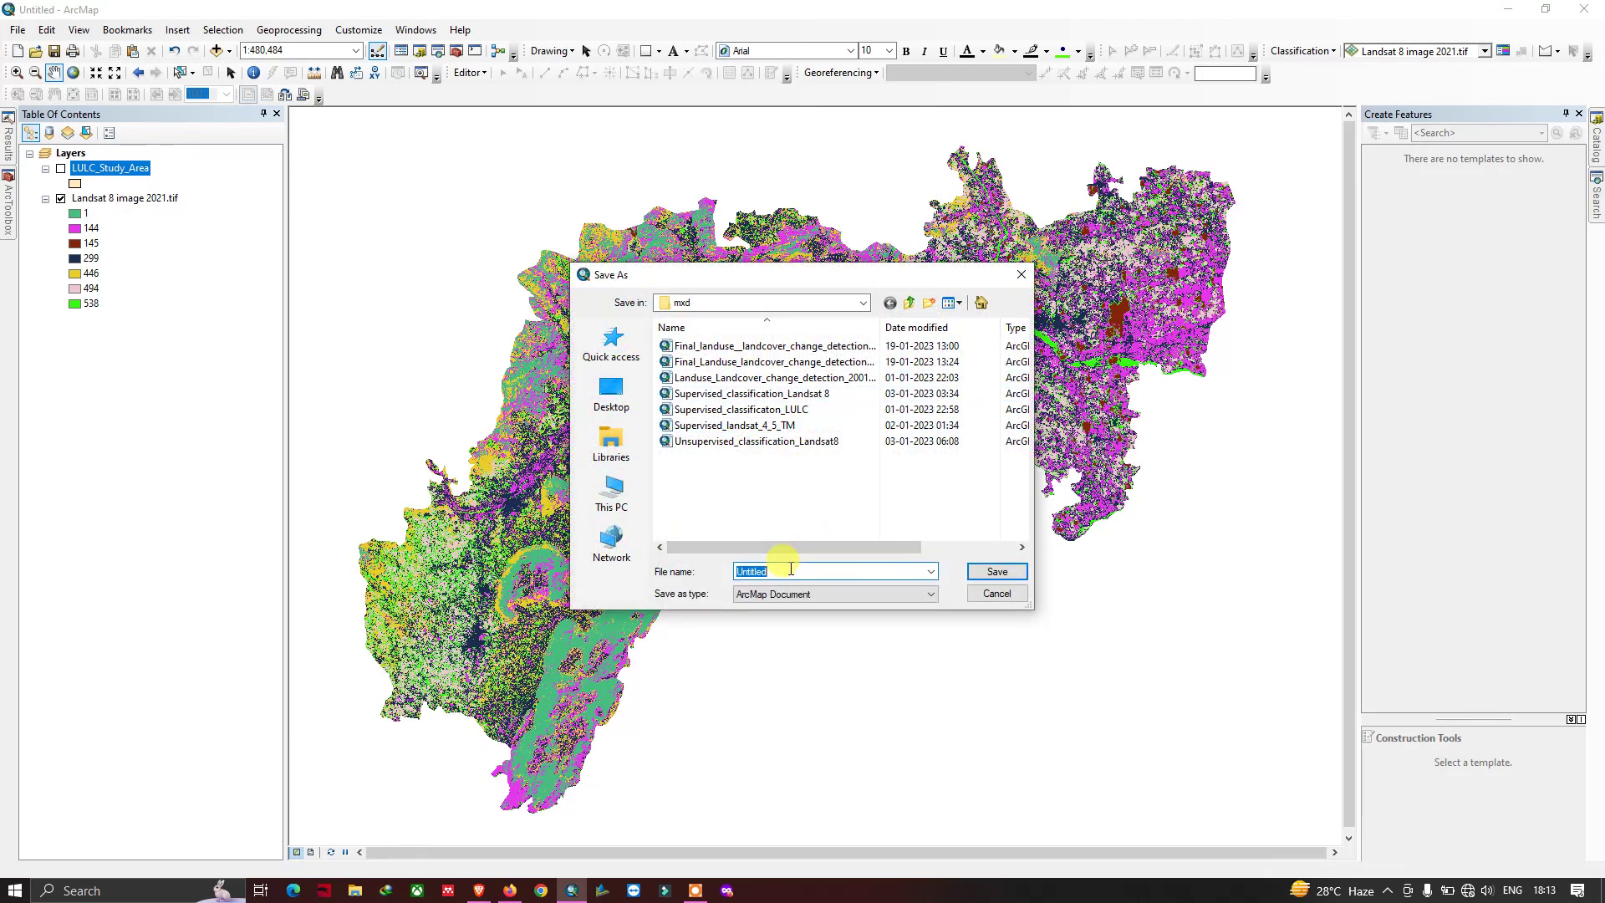
{"action": "type", "text": "Lulc_studyarea_backup"}
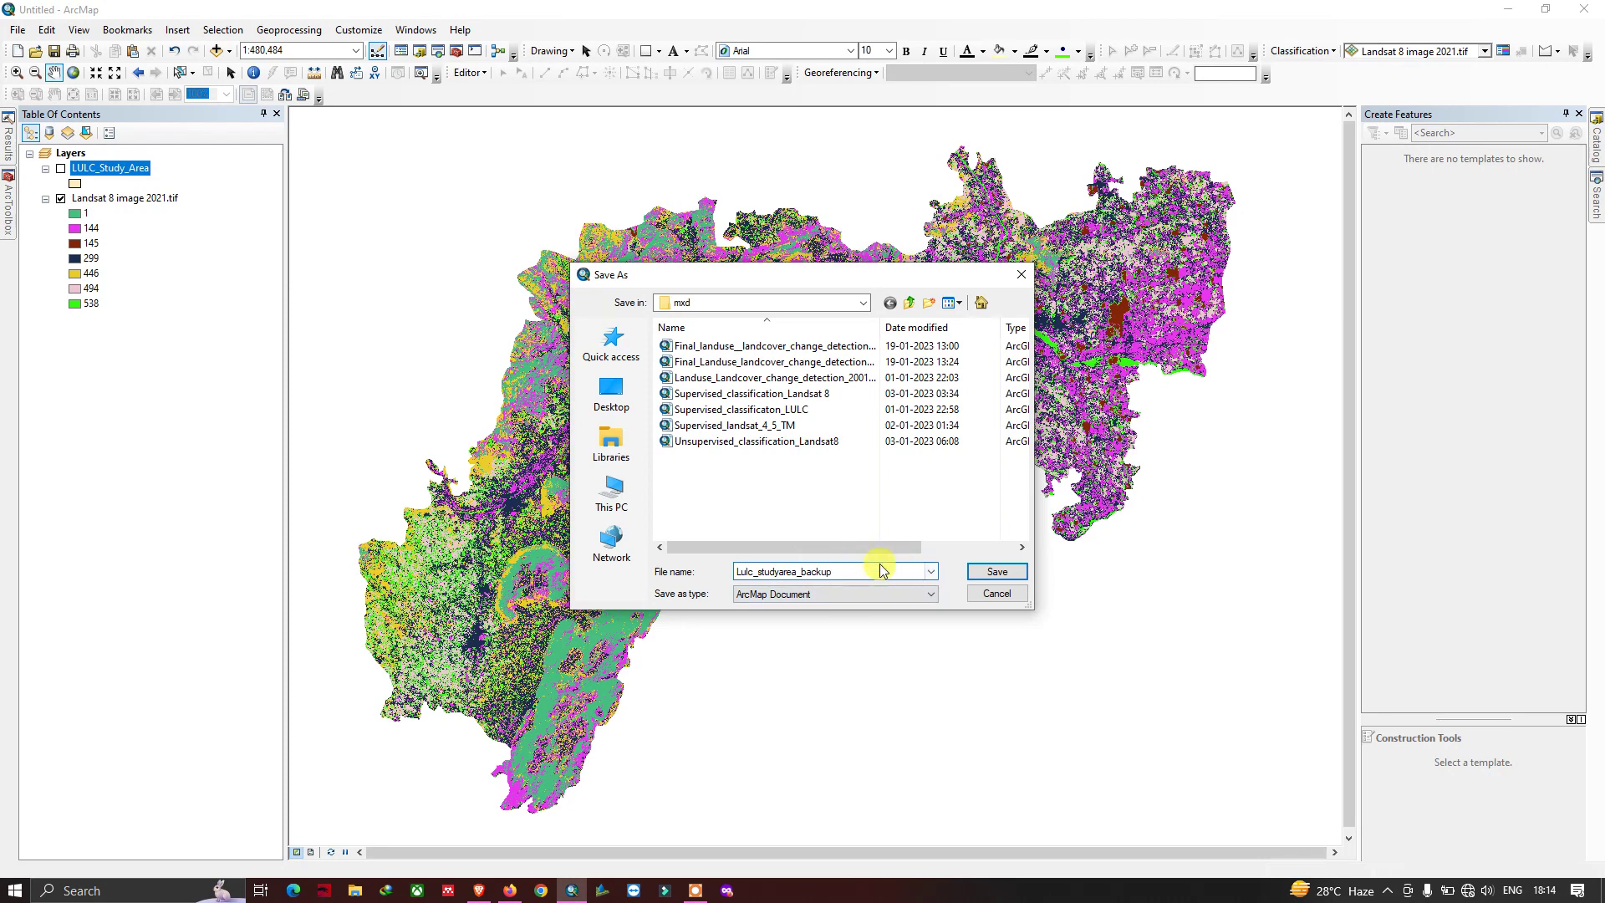
{"action": "left_click", "coordinate": [999, 573]}
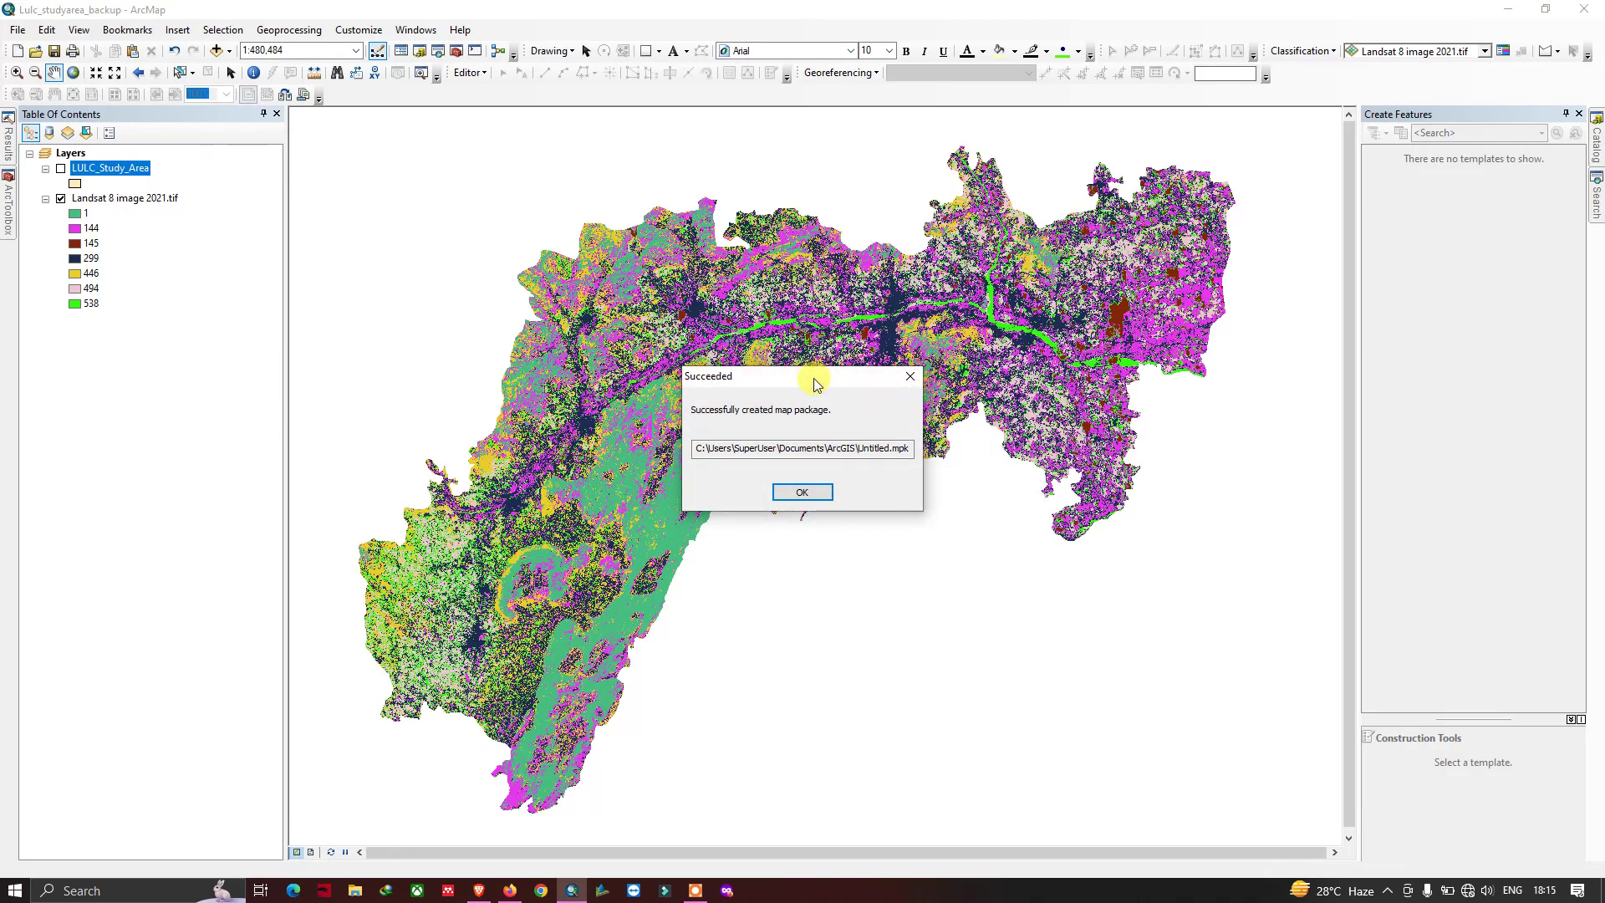
Check the saved Untitled.mpk path in the success message, close it, and bring up File Explorer.
{"action": "left_click_drag", "start_coordinate": [798, 387], "coordinate": [795, 396]}
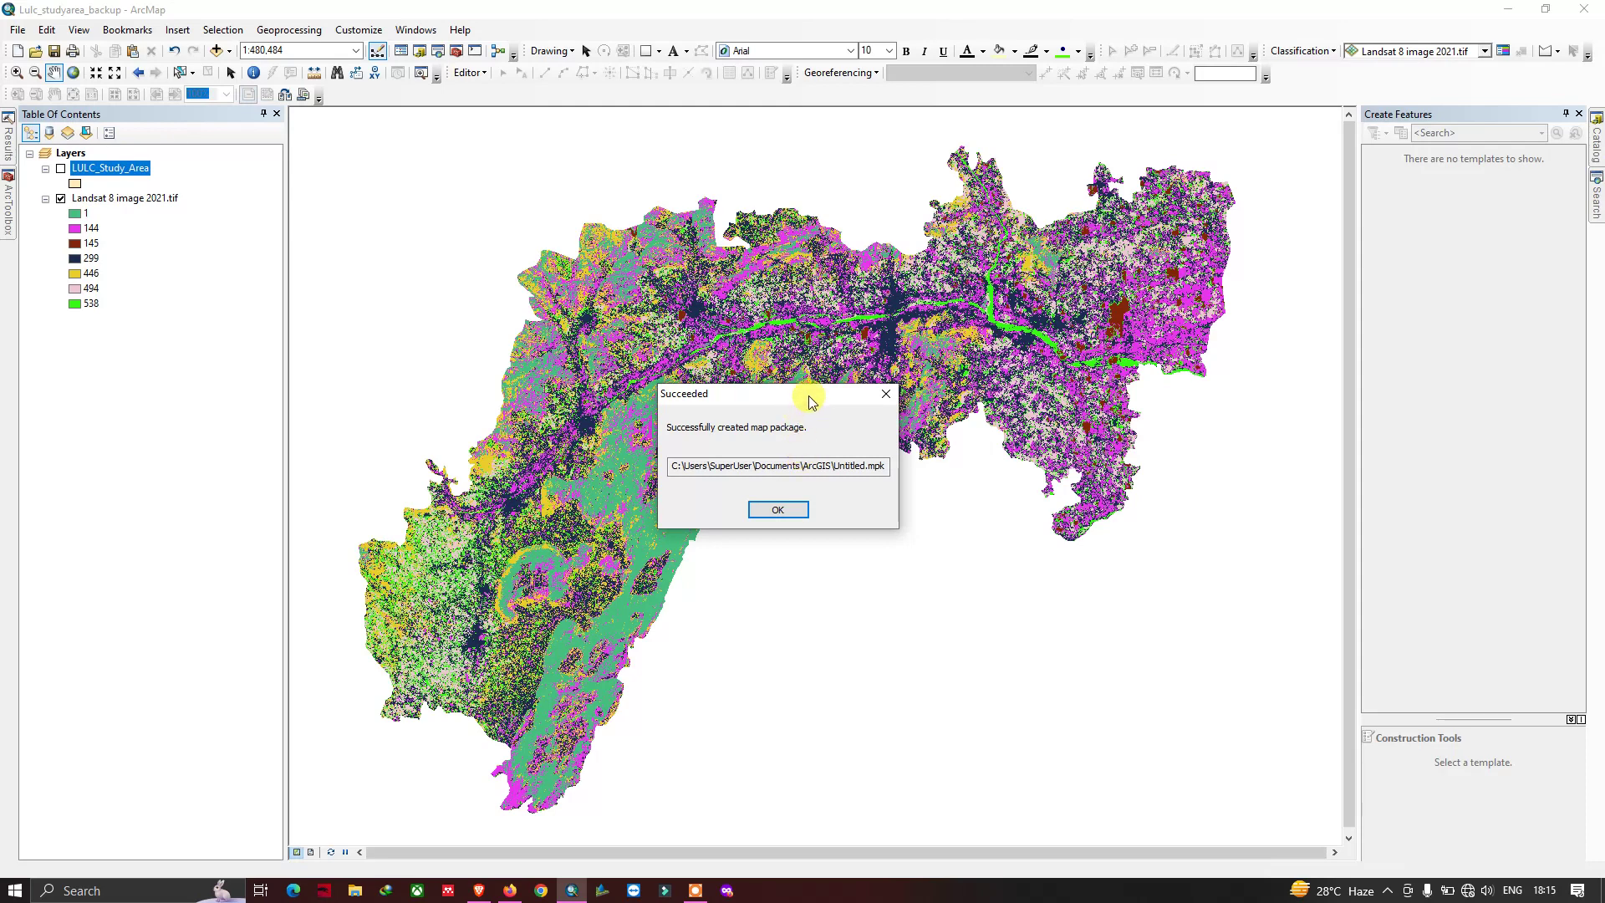
{"action": "left_click_drag", "start_coordinate": [808, 397], "coordinate": [808, 402]}
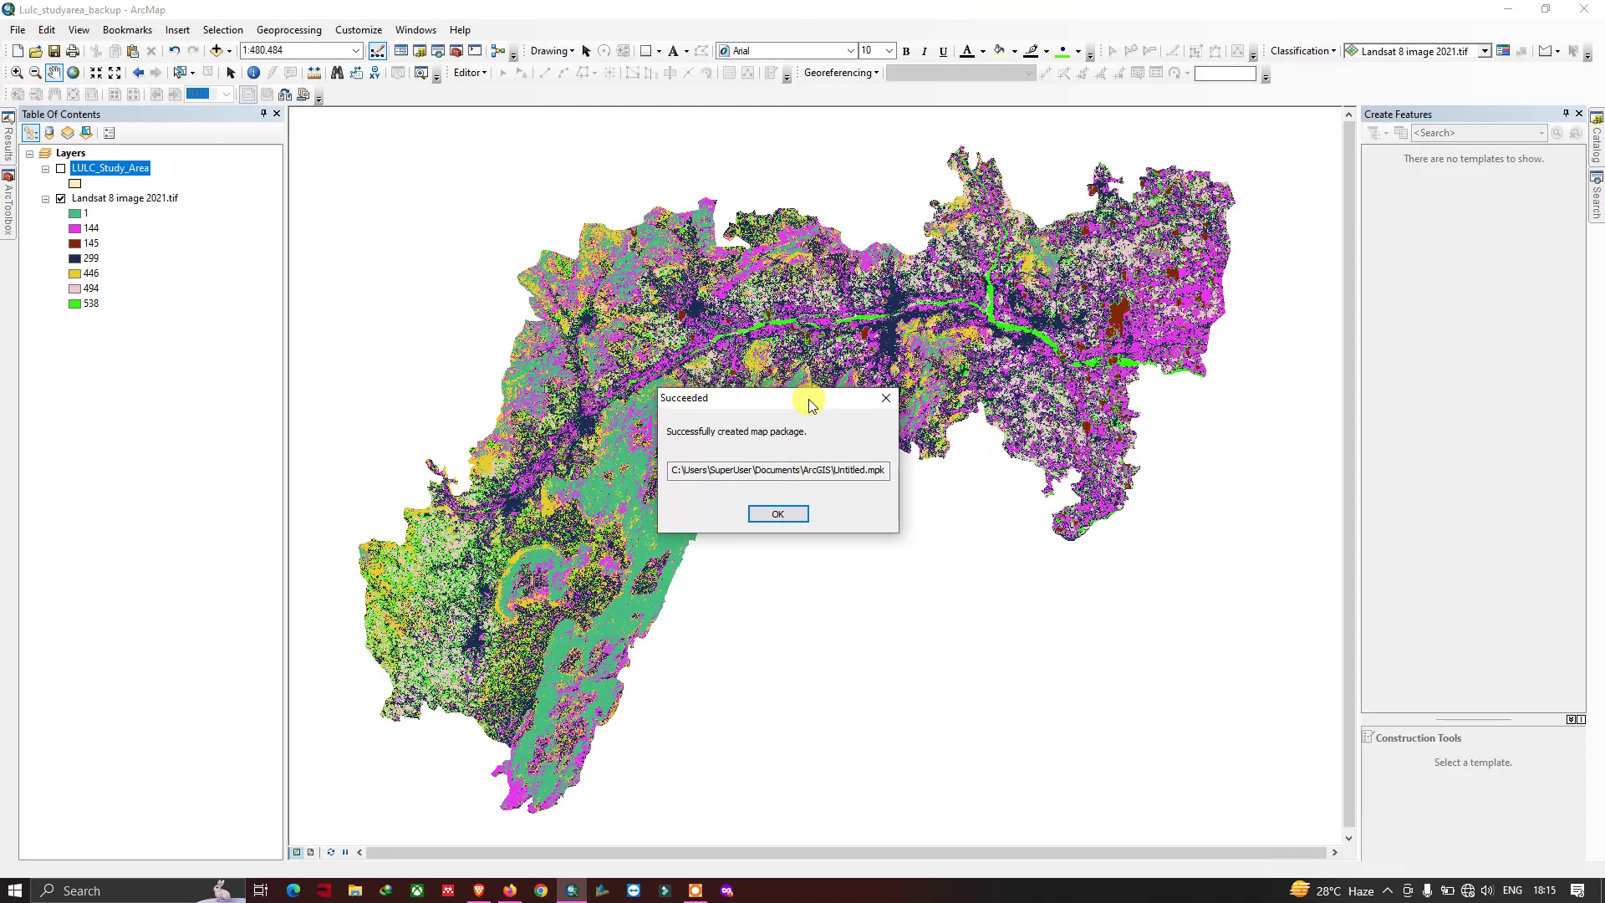
{"action": "left_click", "coordinate": [761, 465]}
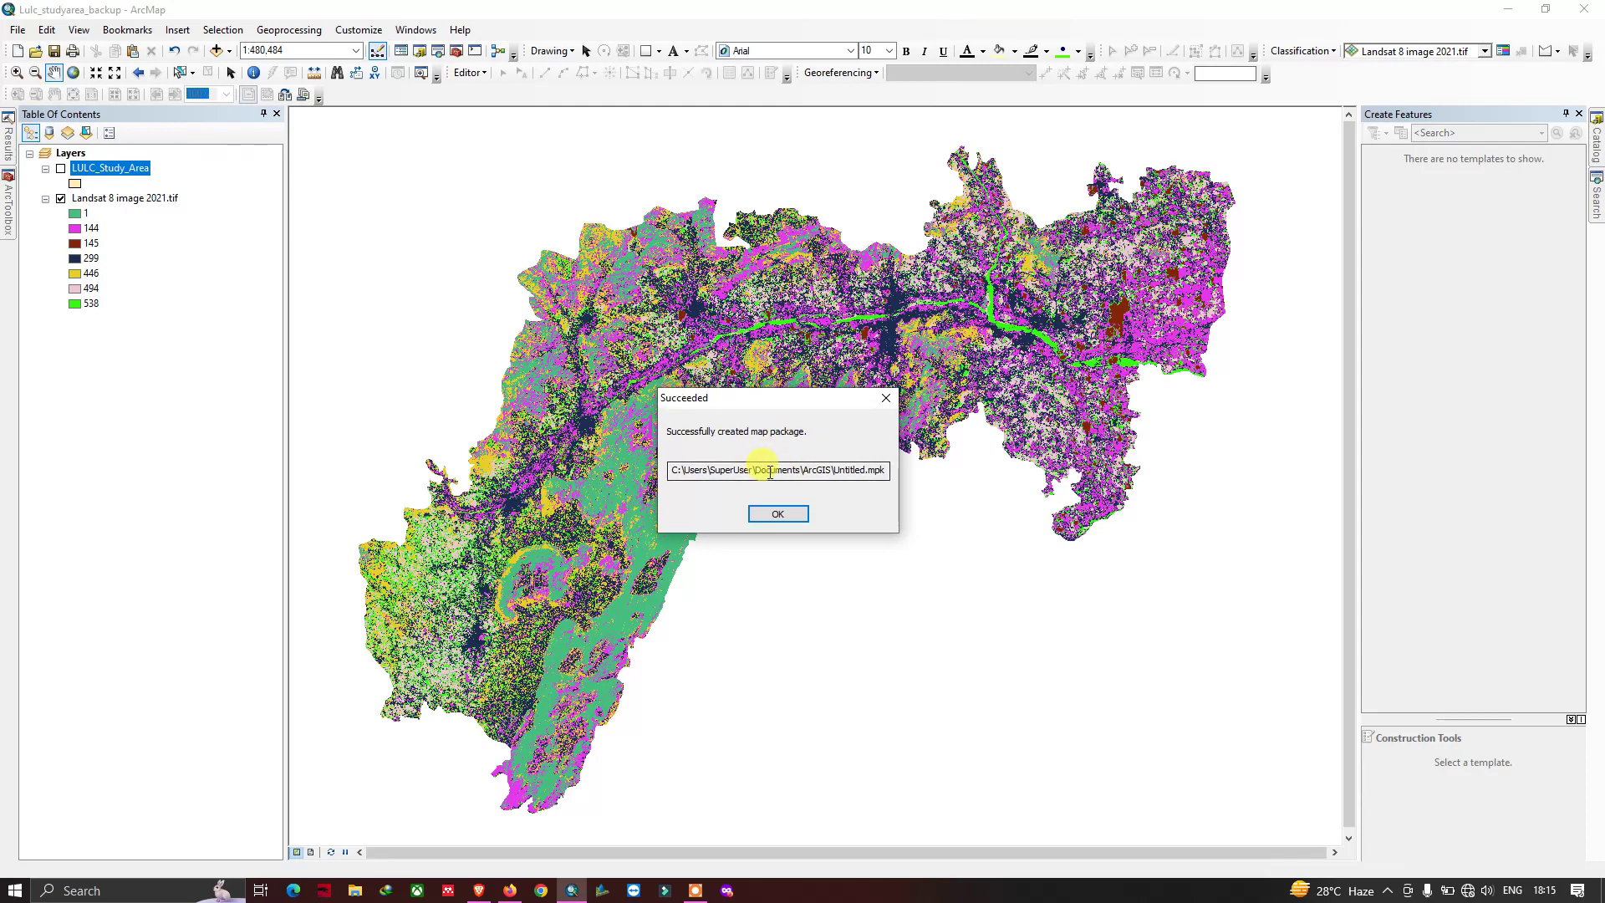
{"action": "left_click_drag", "start_coordinate": [682, 470], "coordinate": [884, 475]}
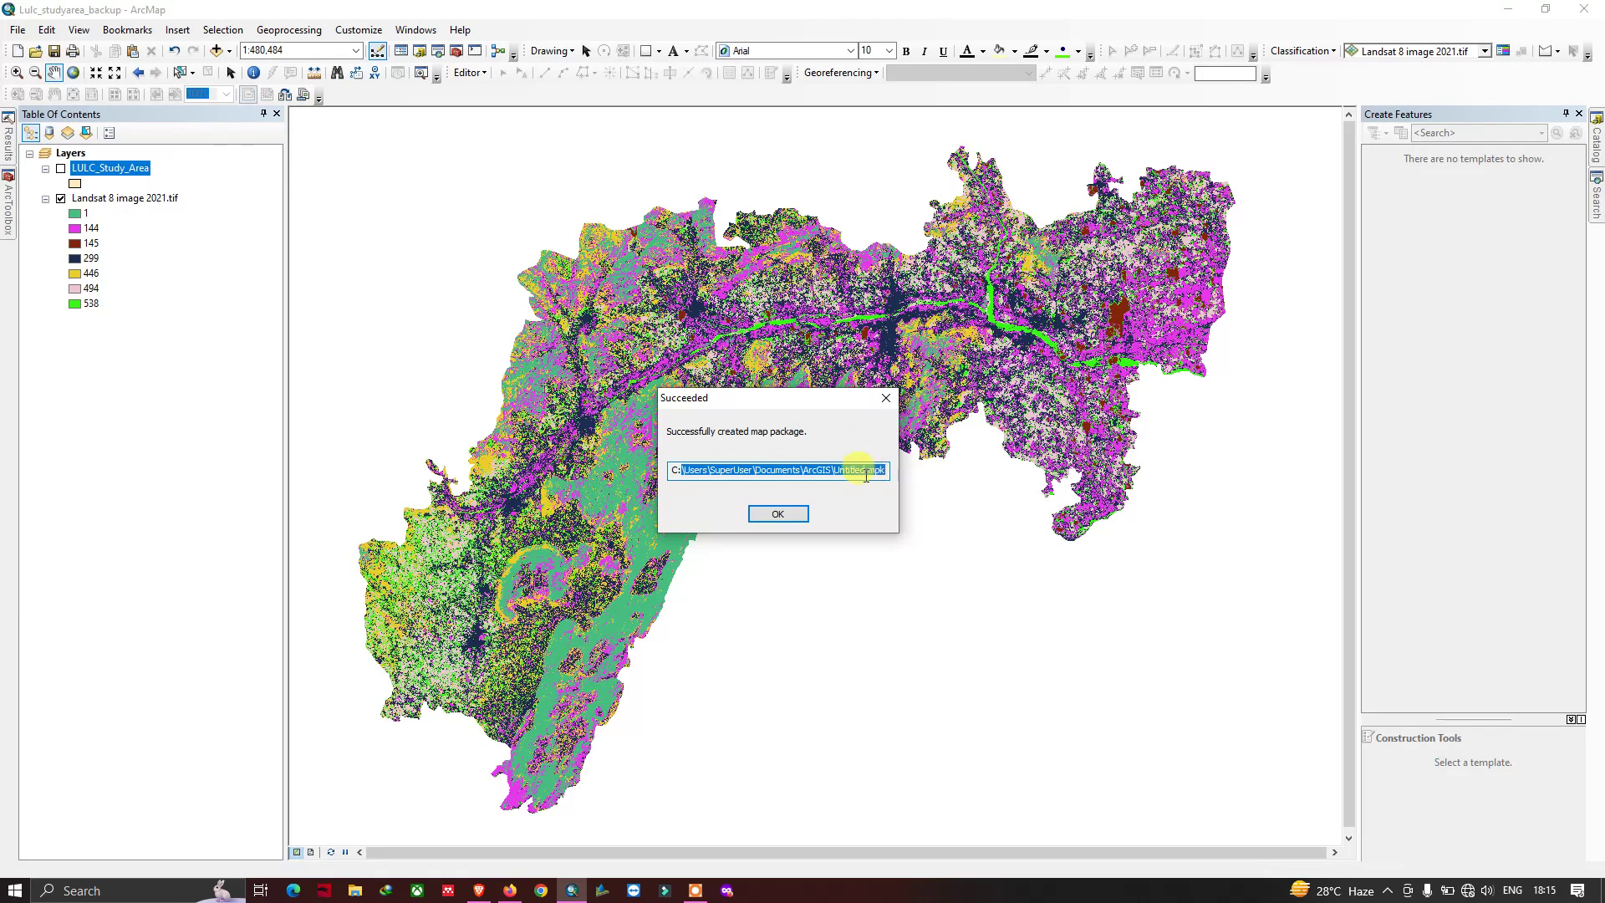
{"action": "left_click", "coordinate": [782, 514]}
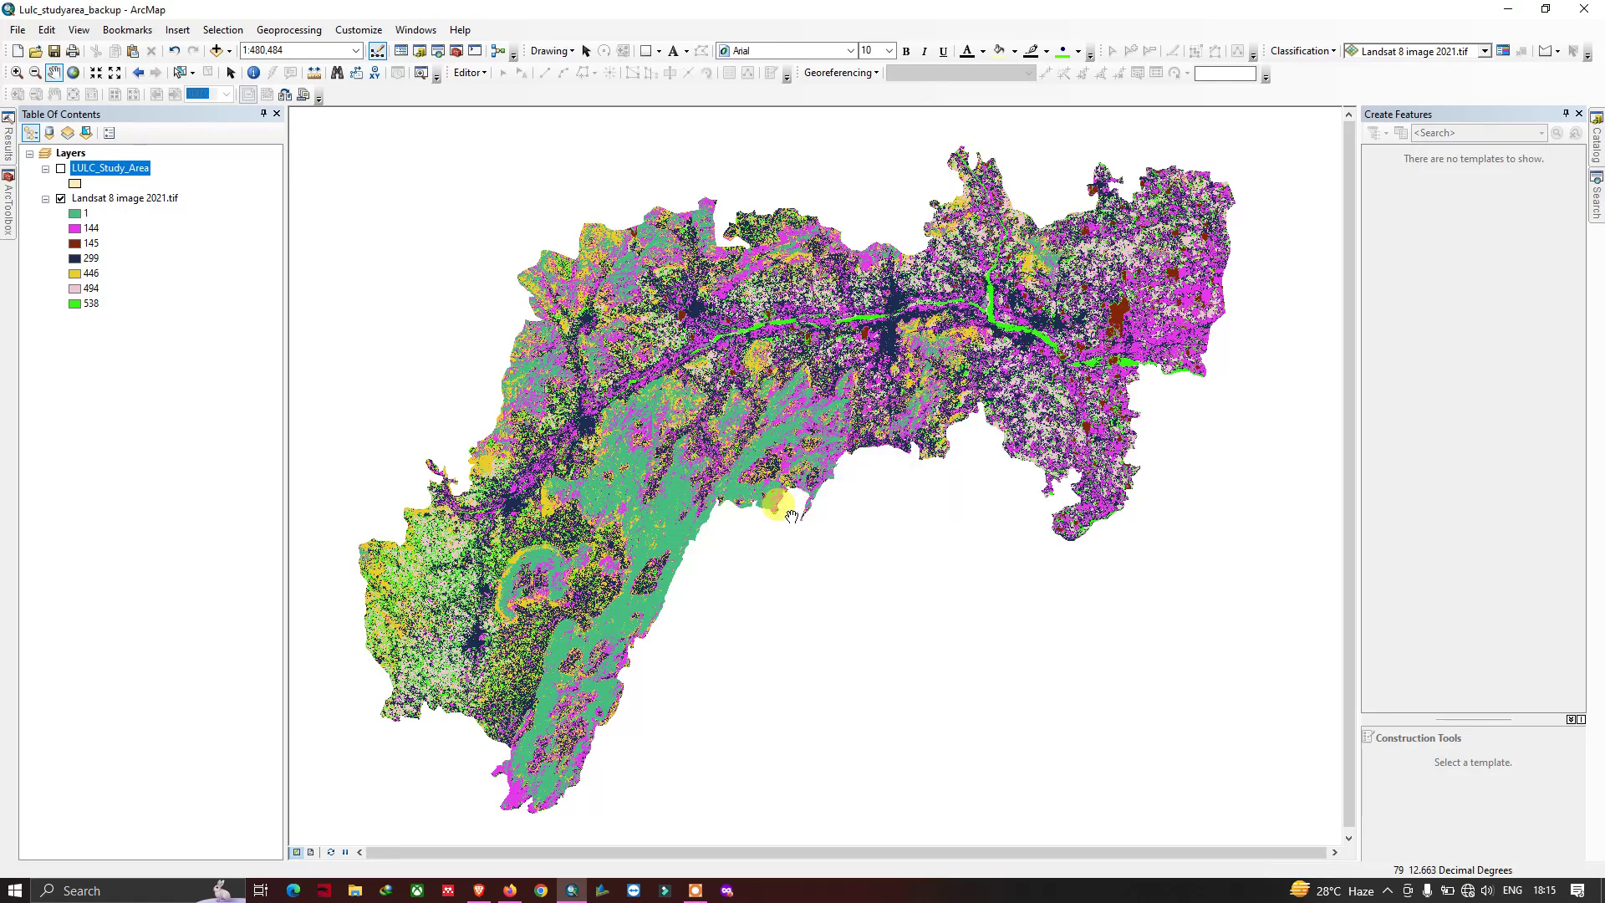
{"action": "left_click", "coordinate": [353, 893]}
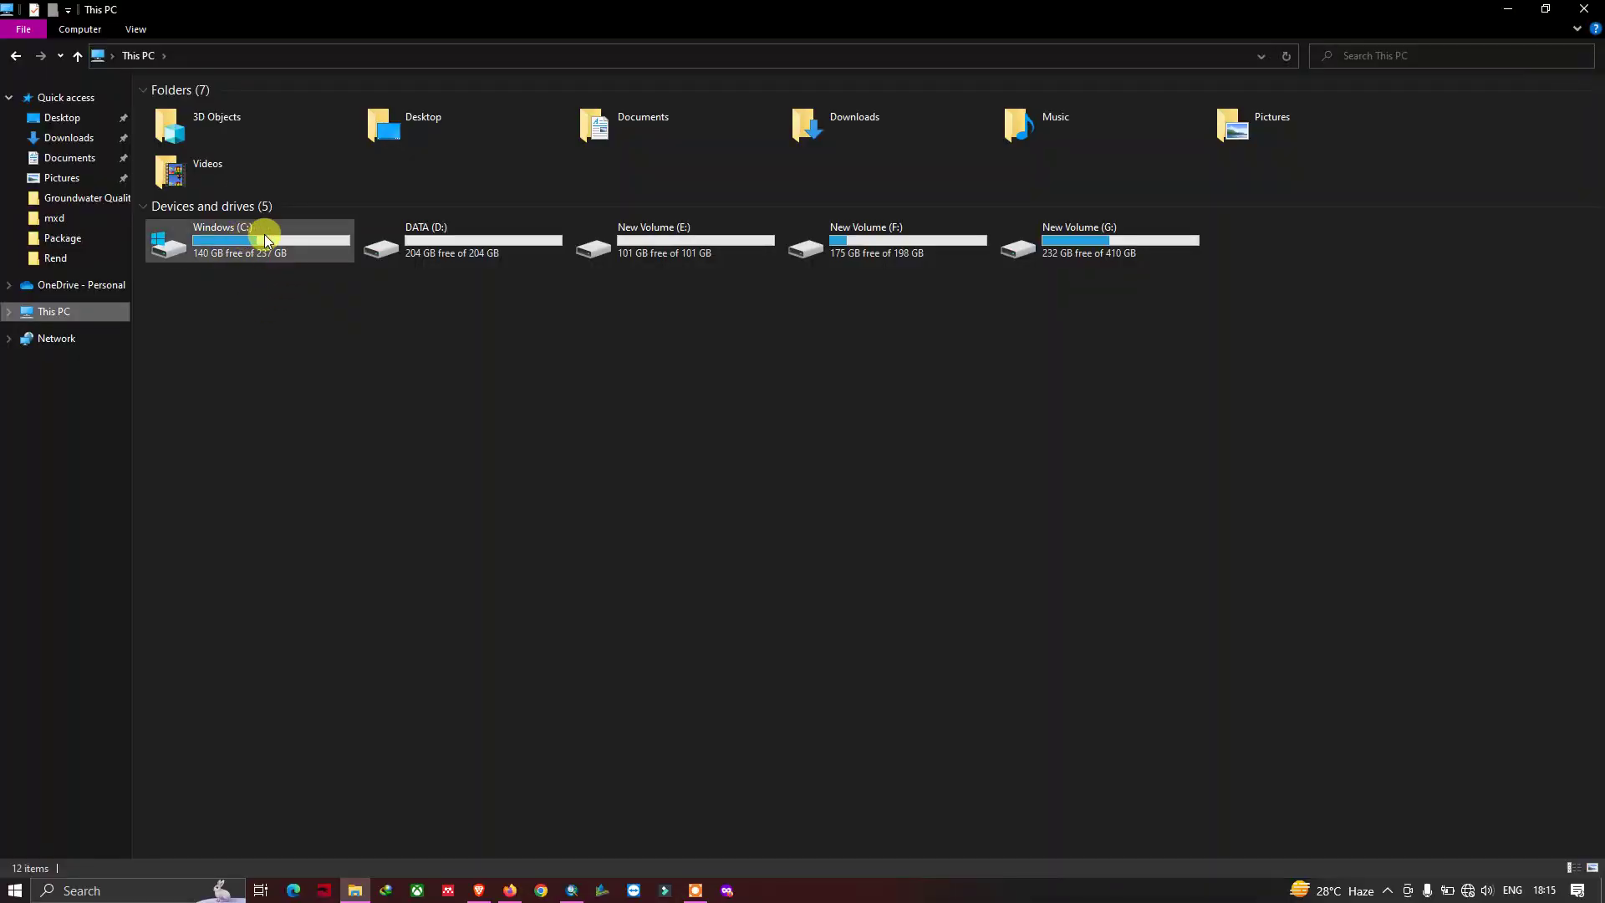
Browse to Windows (C:) > Users > user folder > Documents > ArcGIS and locate the 2,112 KB Untitled.mpk.
{"action": "left_click", "coordinate": [264, 238]}
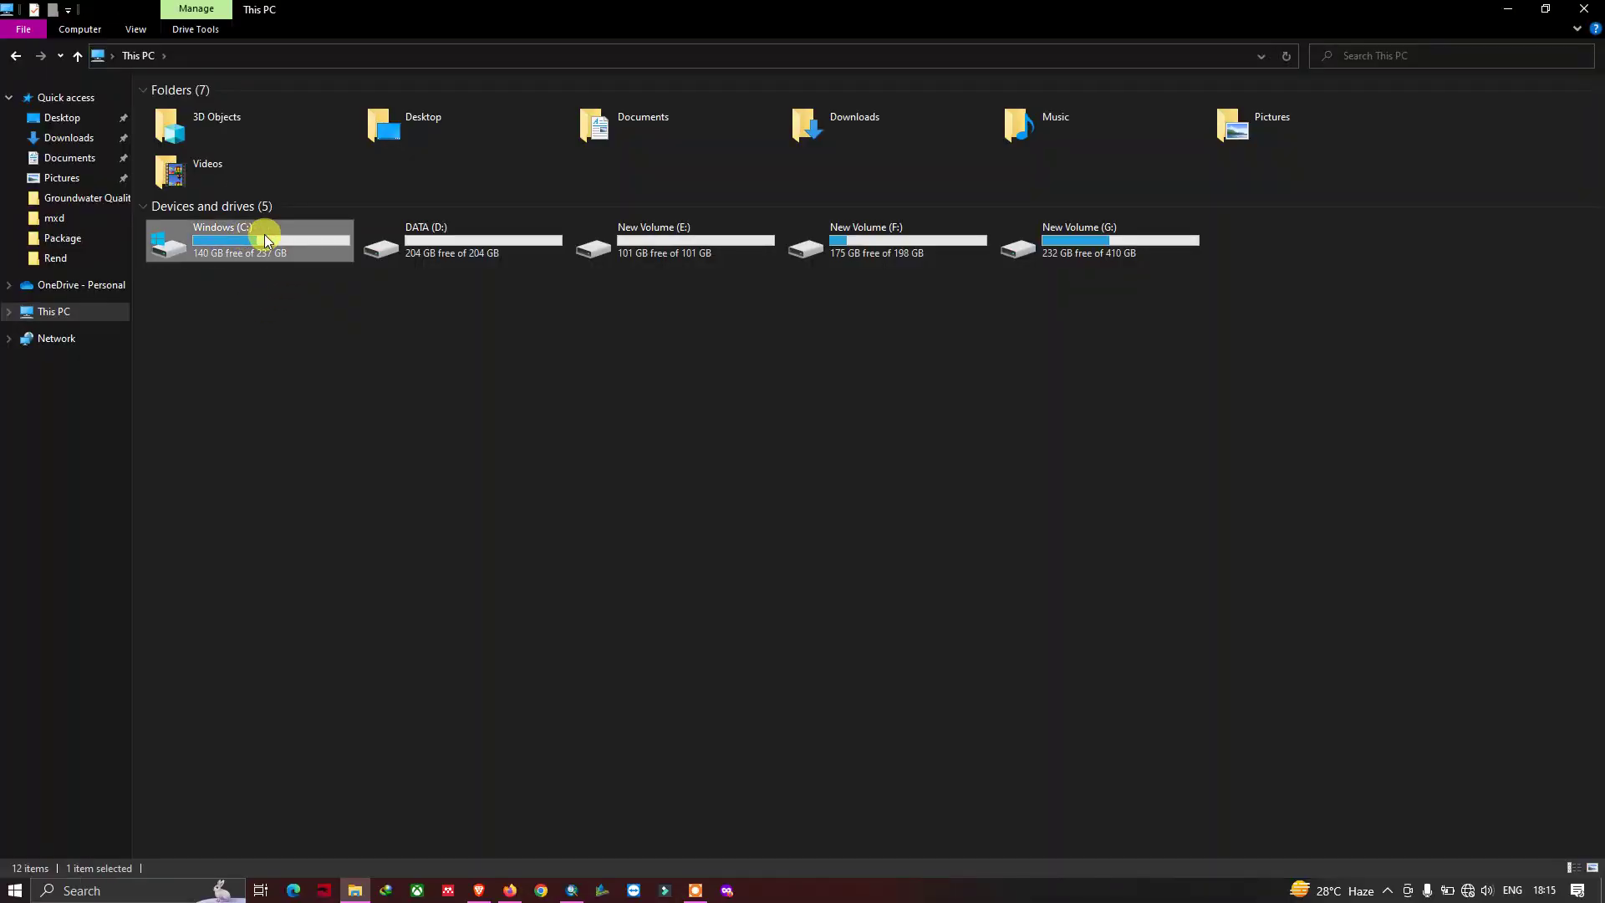
{"action": "double_click", "coordinate": [264, 238]}
{"action": "left_click", "coordinate": [192, 267]}
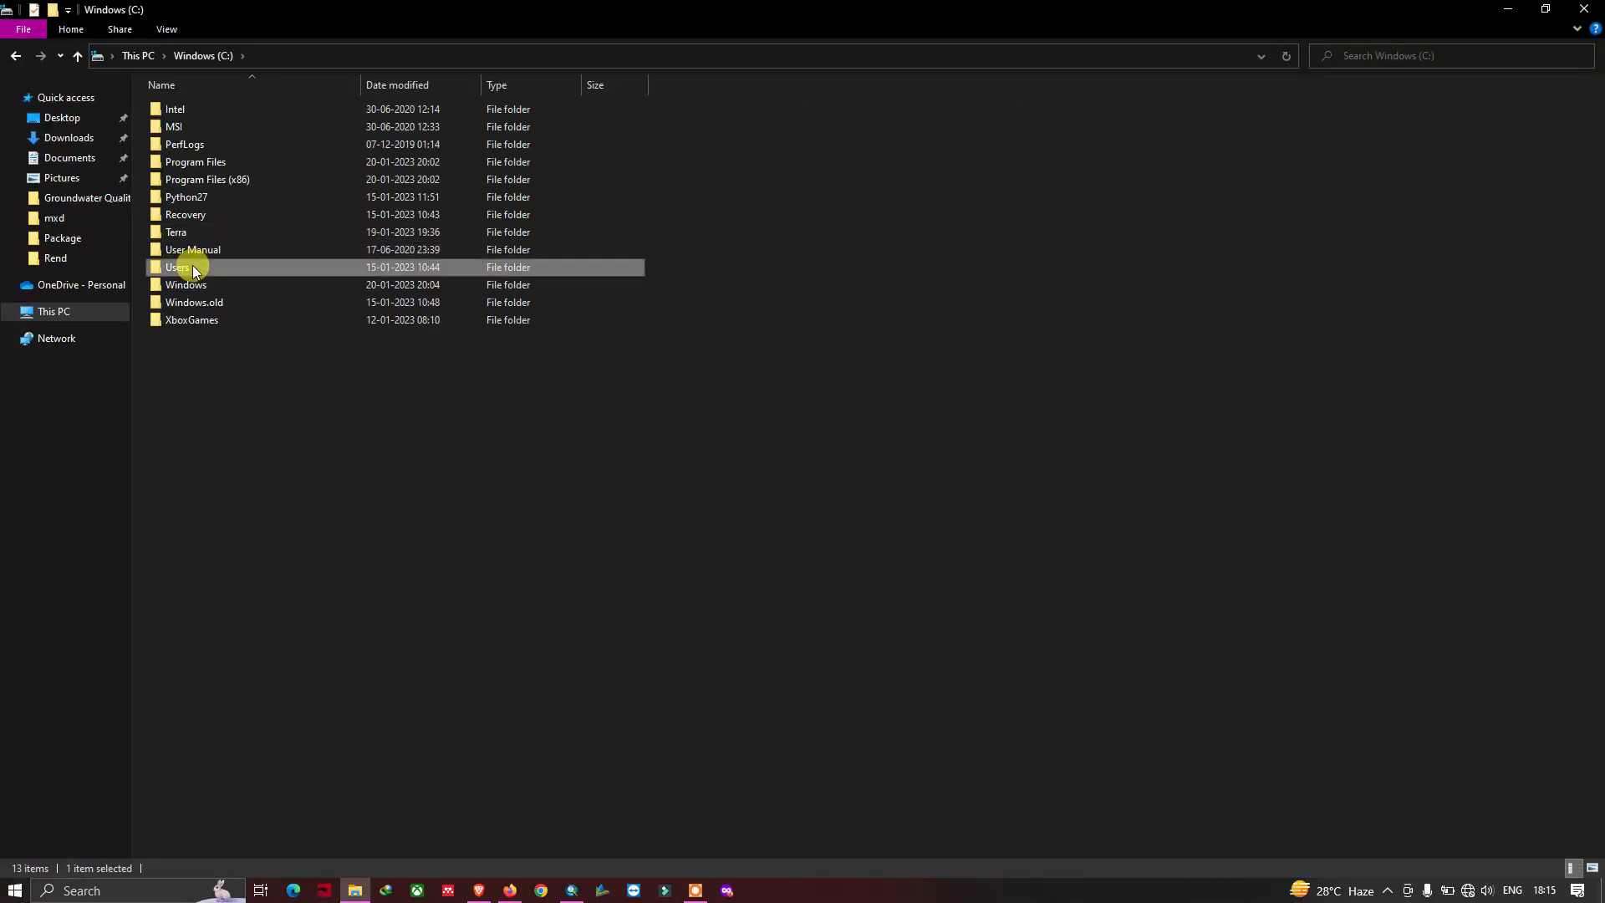
{"action": "double_click", "coordinate": [192, 267]}
{"action": "double_click", "coordinate": [204, 128]}
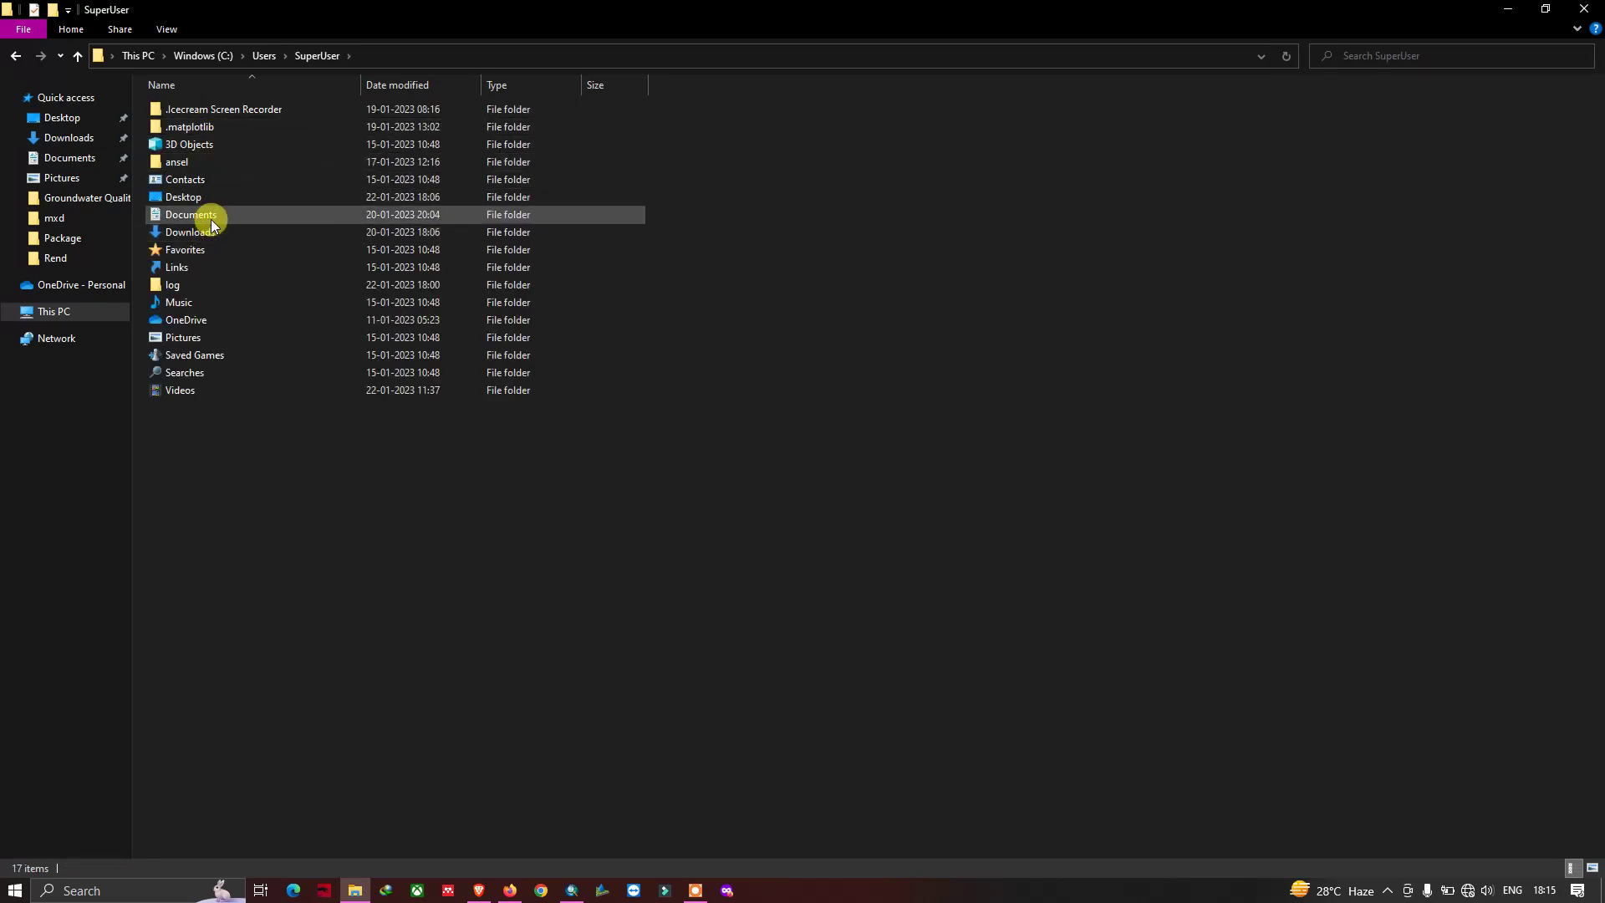
{"action": "double_click", "coordinate": [210, 222]}
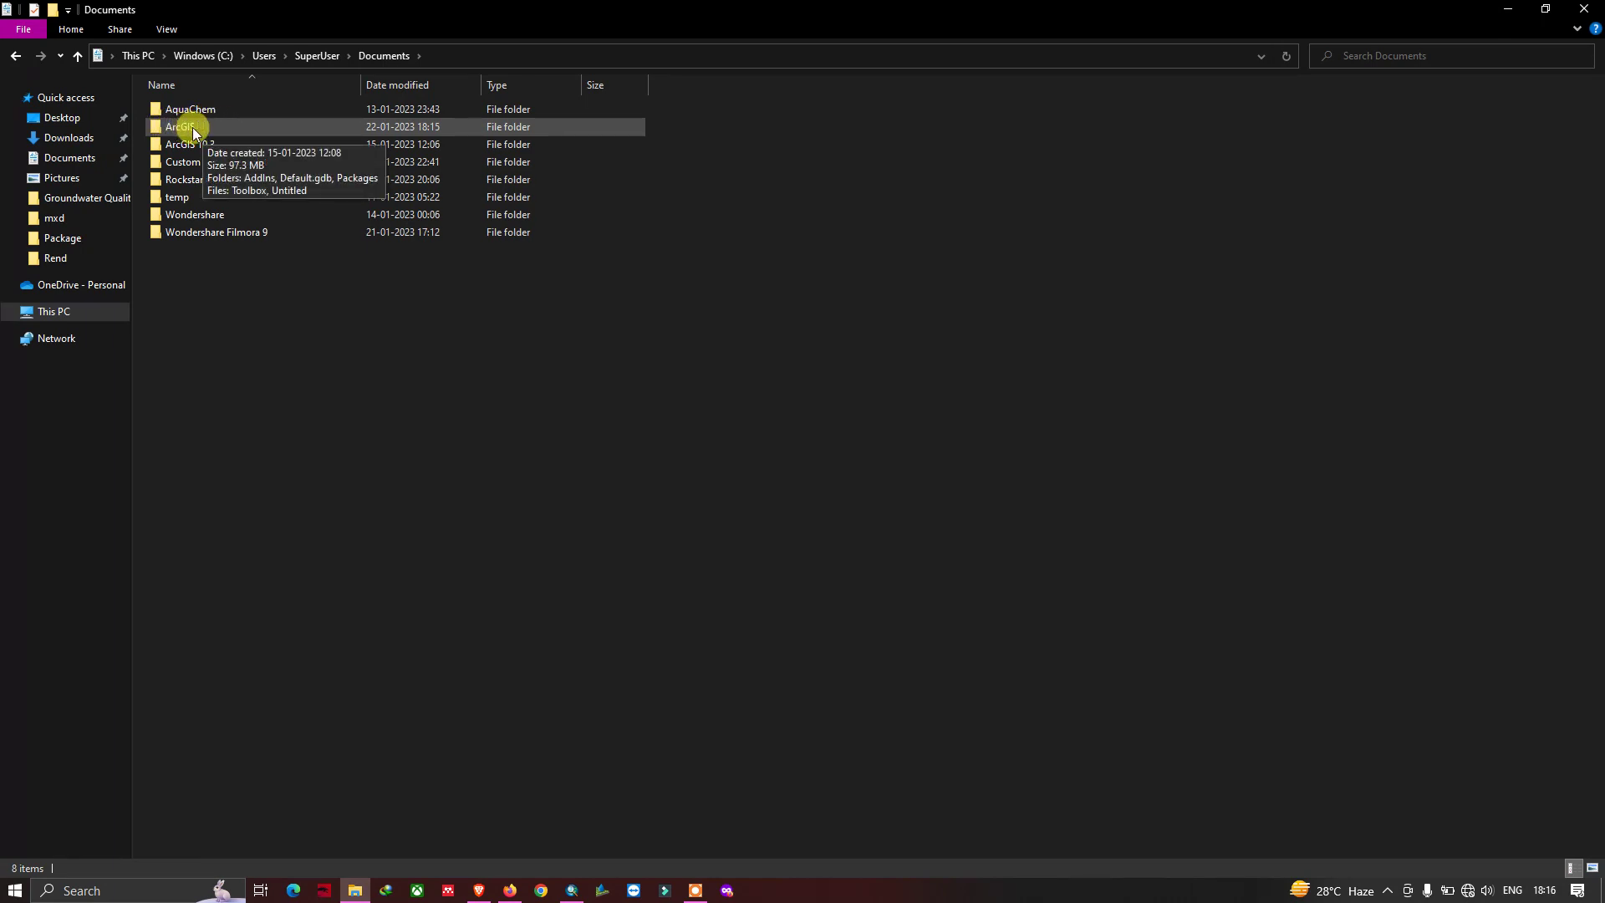
{"action": "double_click", "coordinate": [188, 127]}
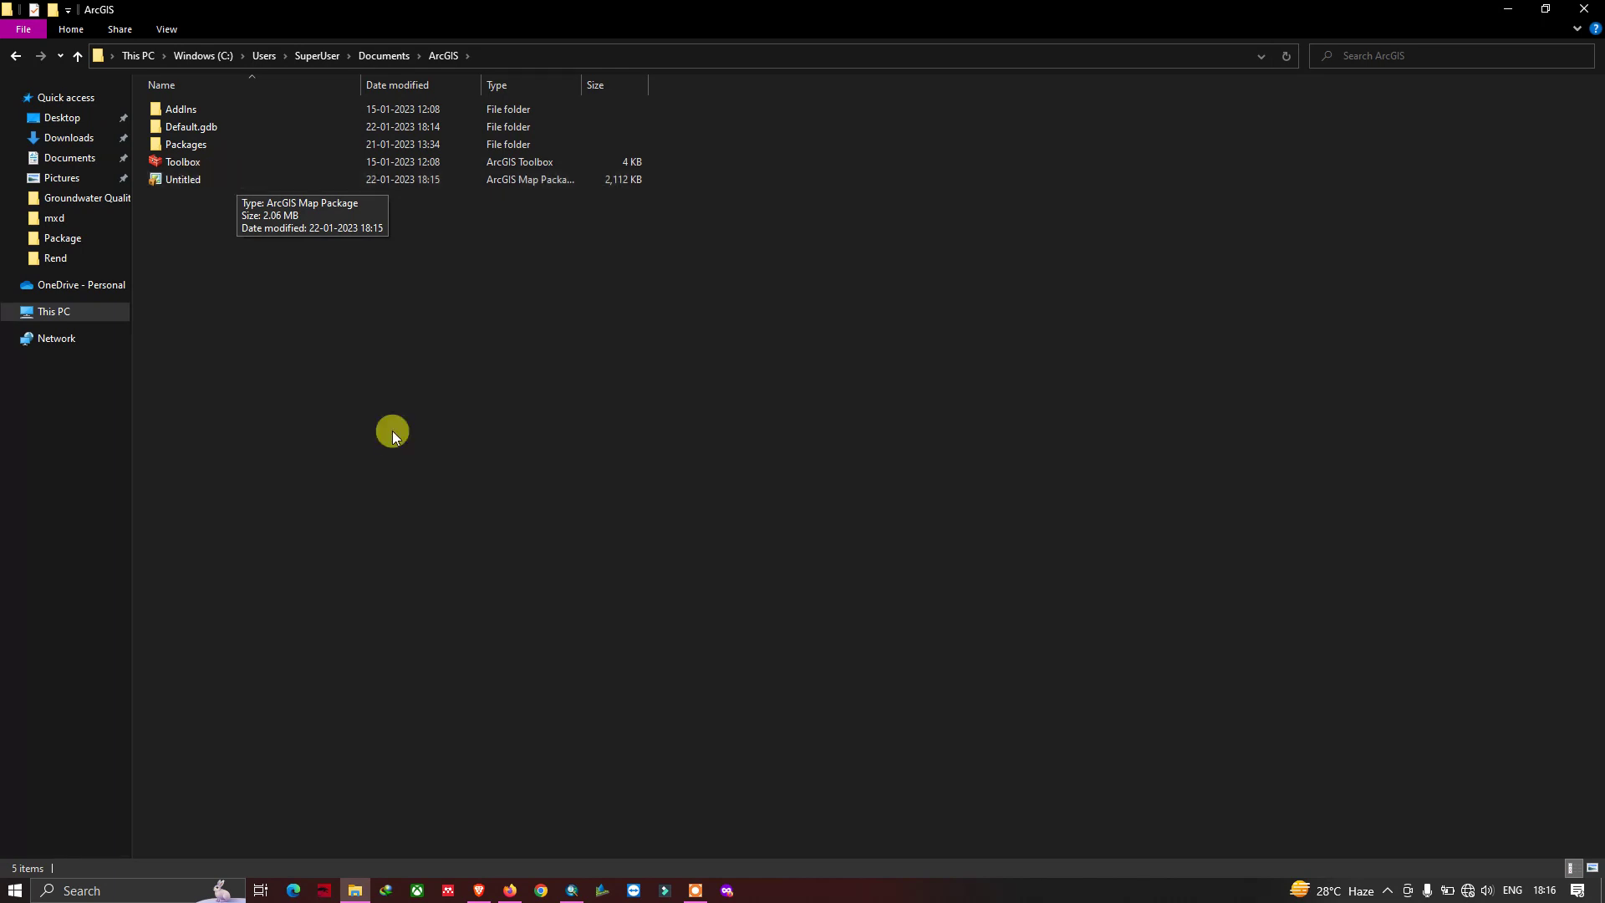
{"action": "left_click", "coordinate": [573, 891]}
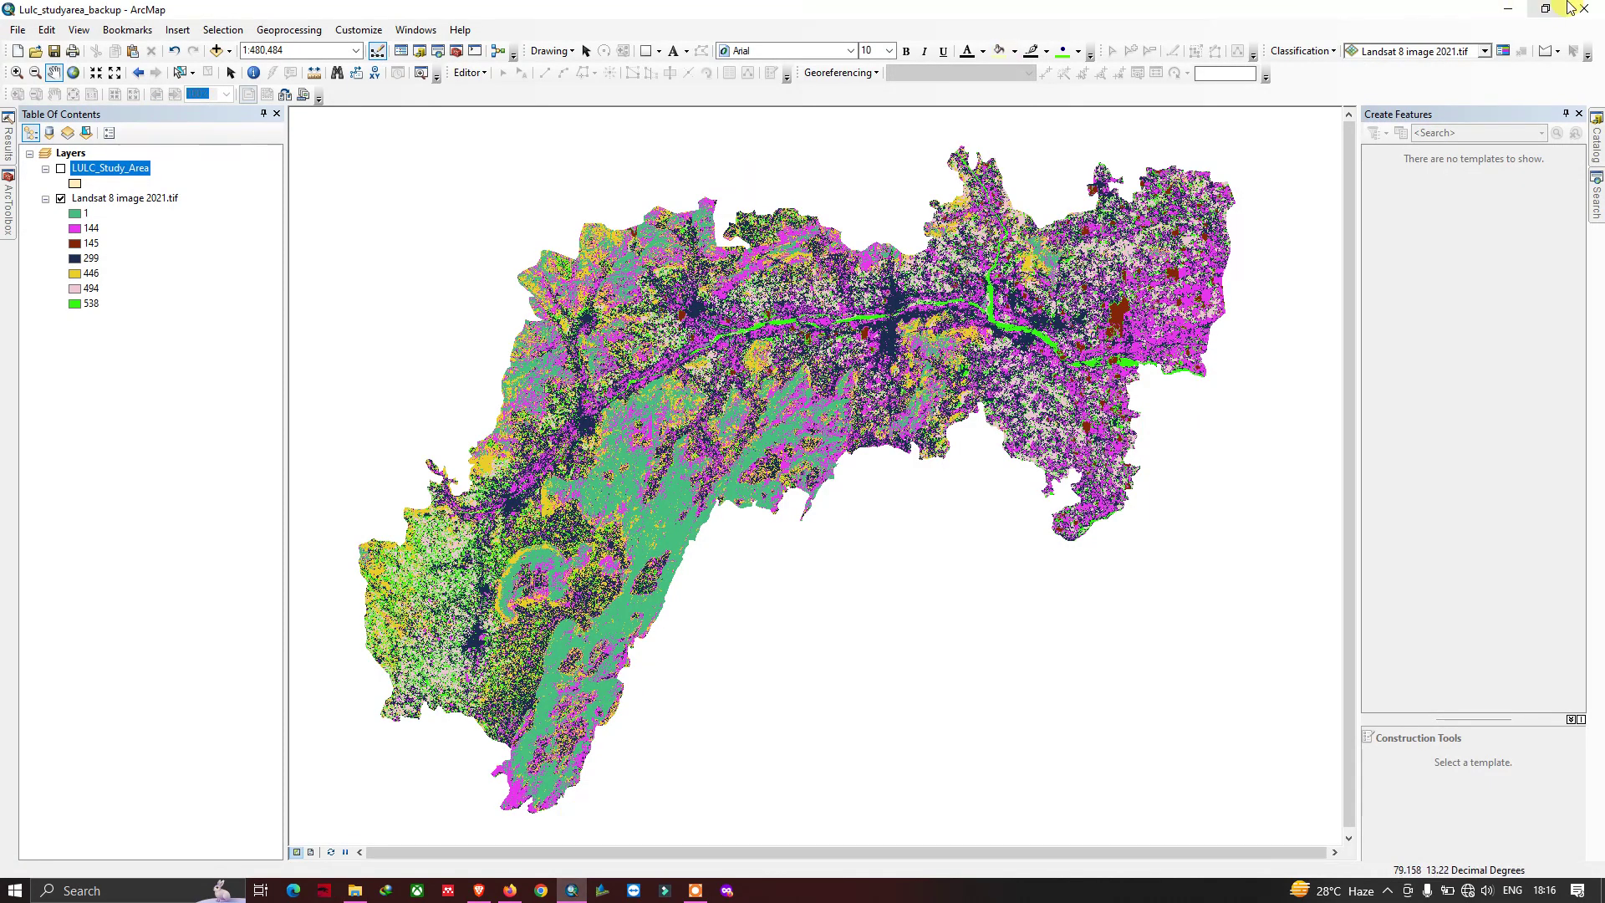
{"action": "left_click", "coordinate": [1507, 10]}
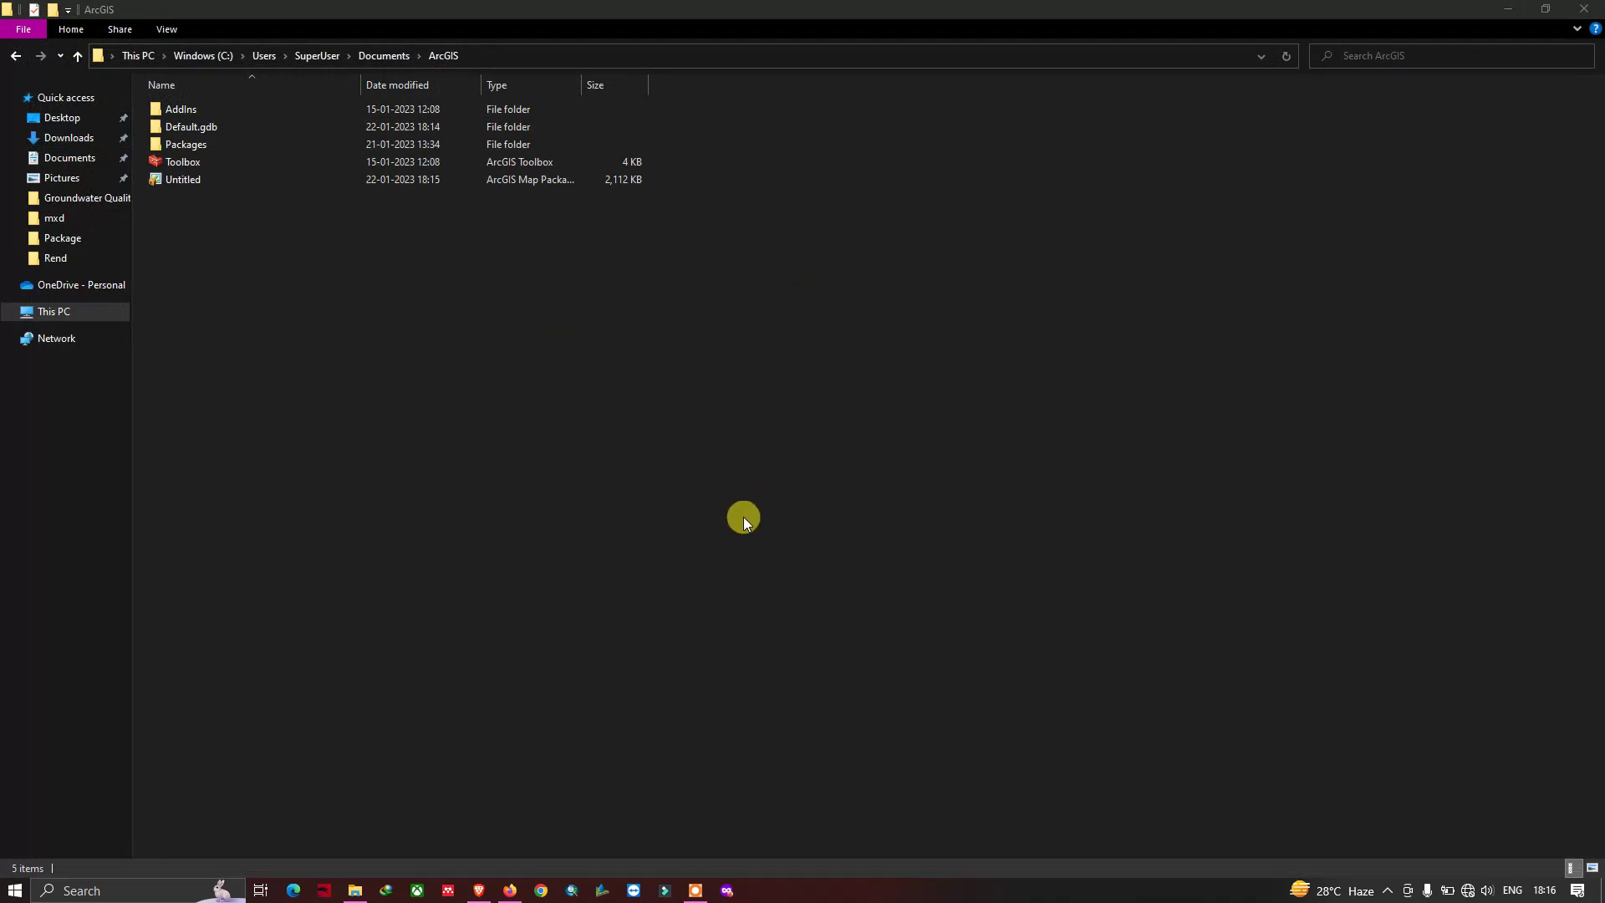
Open Untitled.mpk in ArcMap and pan the land-cover map slightly upward.
{"action": "double_click", "coordinate": [189, 179]}
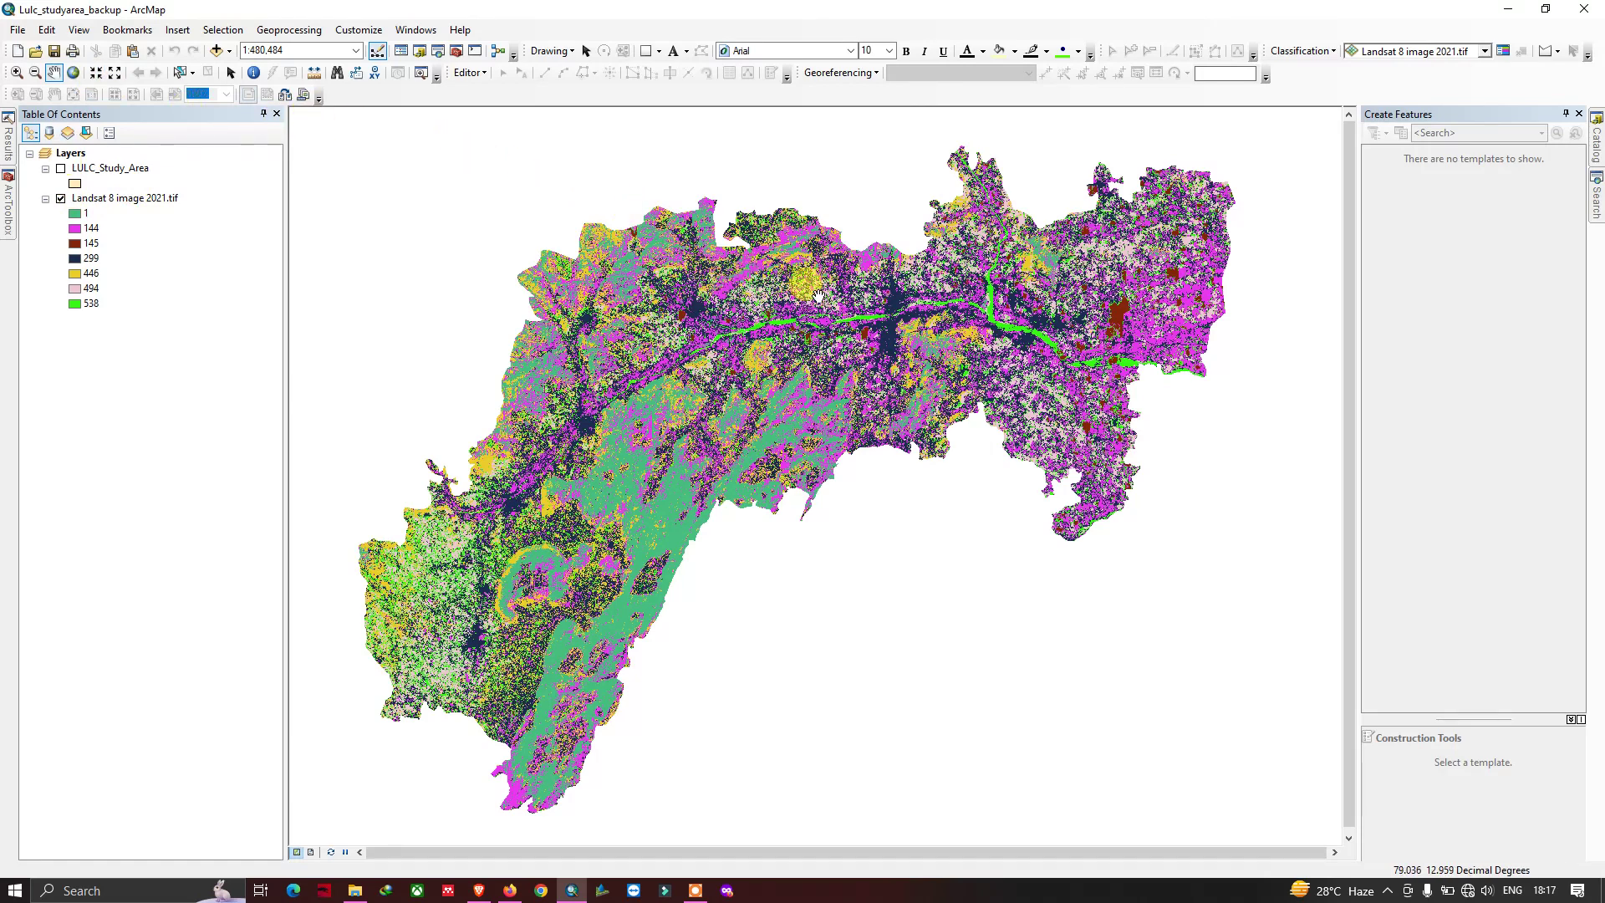
{"action": "left_click_drag", "start_coordinate": [819, 296], "coordinate": [835, 264]}
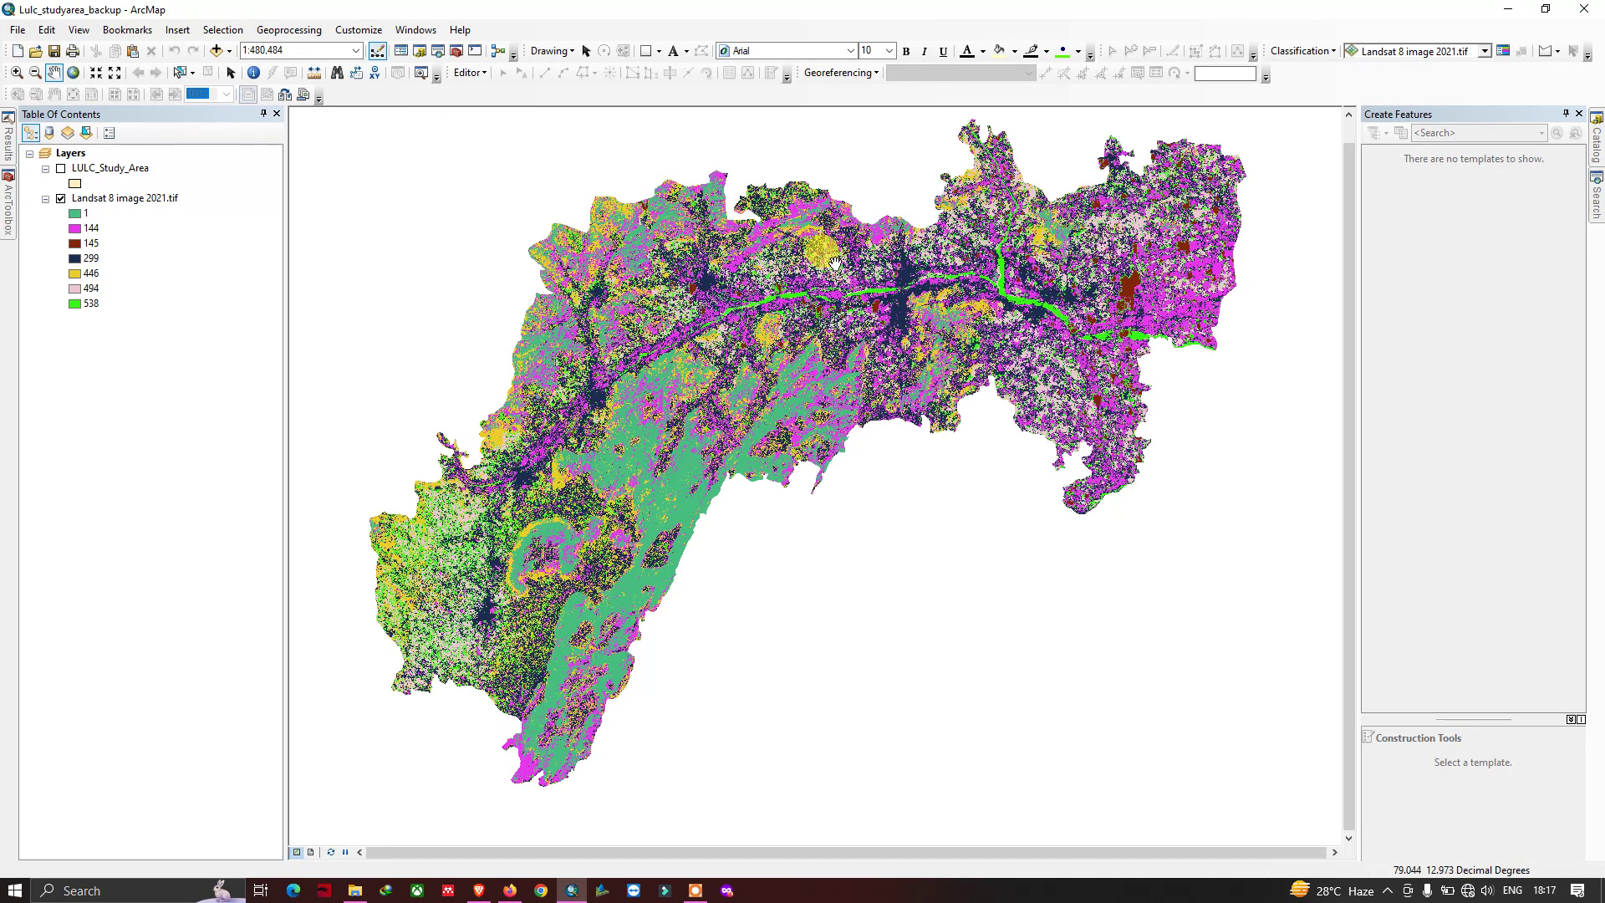